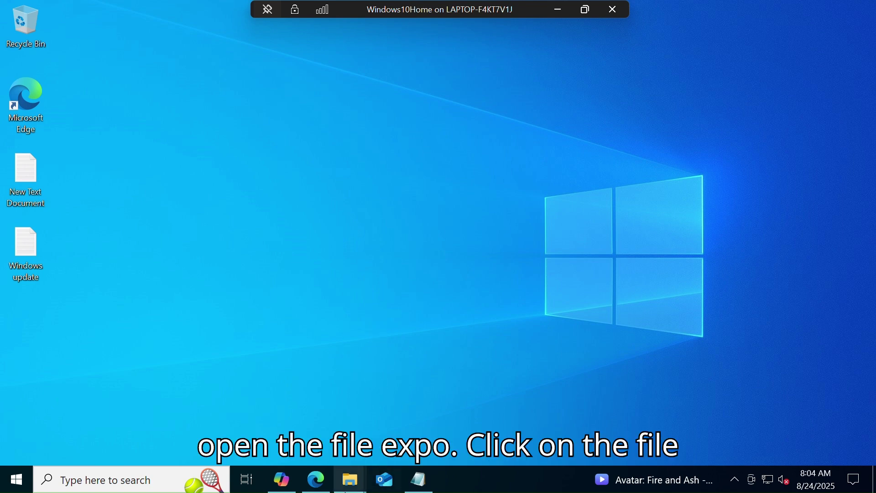
Switch to File Explorer and open the Local Disk (C:) drive from This PC.
mouse_move(351, 487)
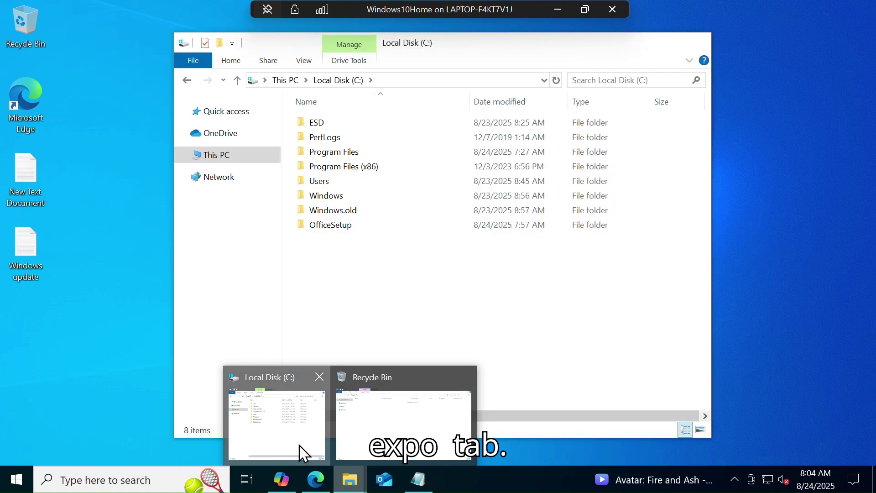
left_click(300, 446)
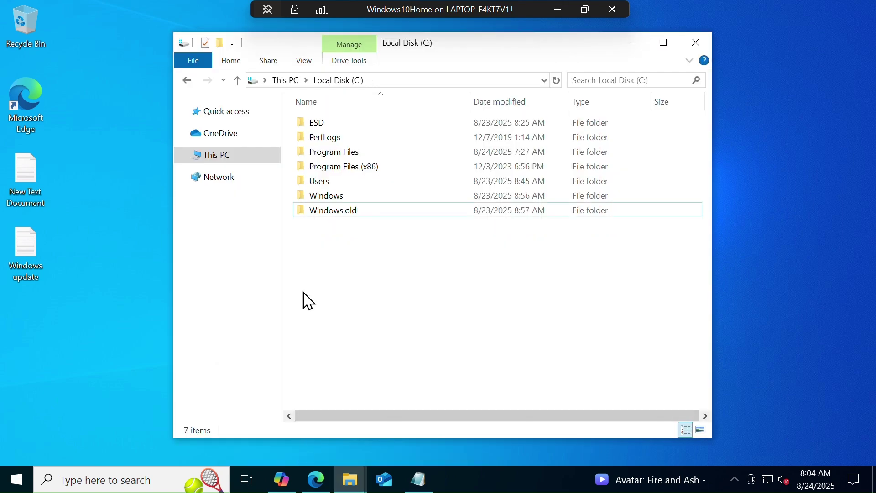
left_click(238, 166)
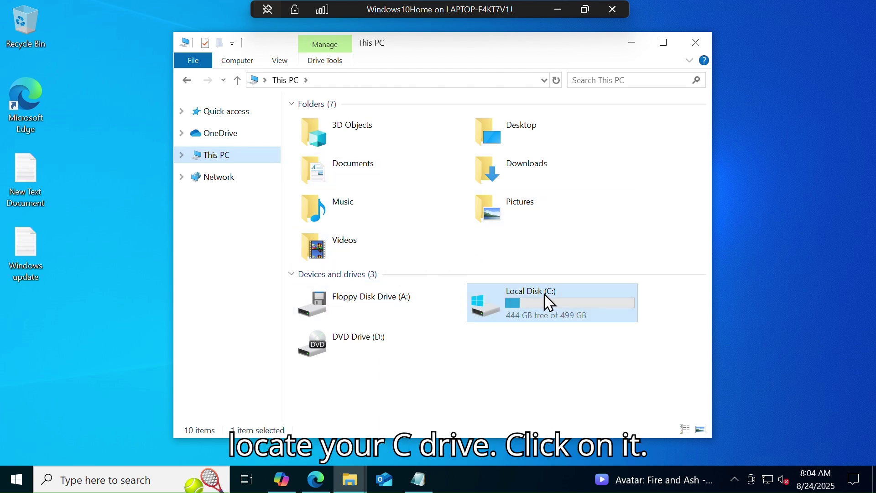
left_click(537, 320)
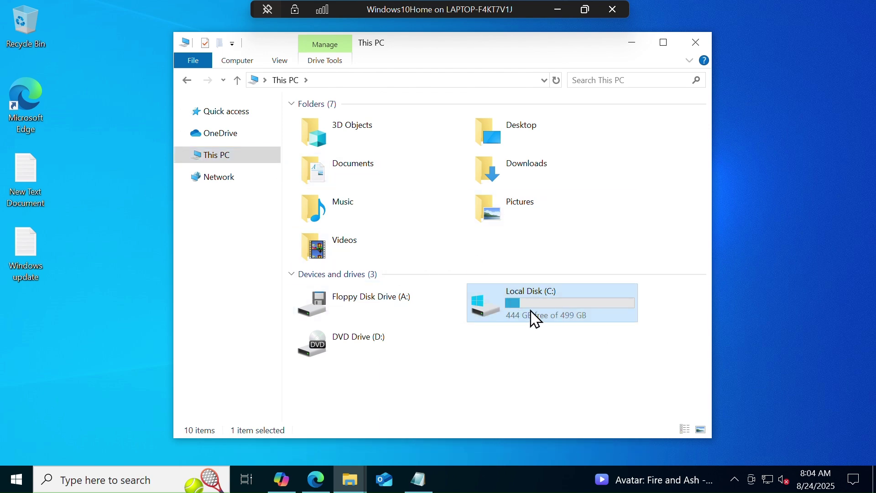
double_click(537, 320)
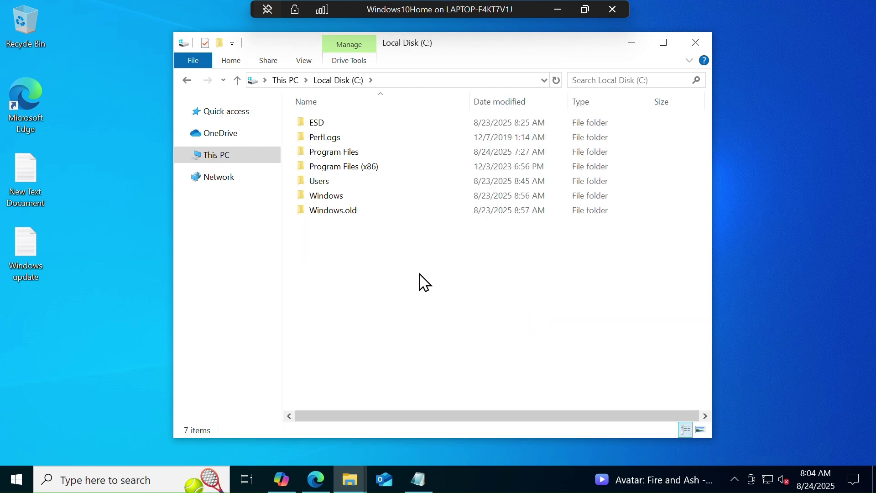
Create a folder named OfficeSetup on Local Disk (C:) and minimize the window.
right_click(408, 219)
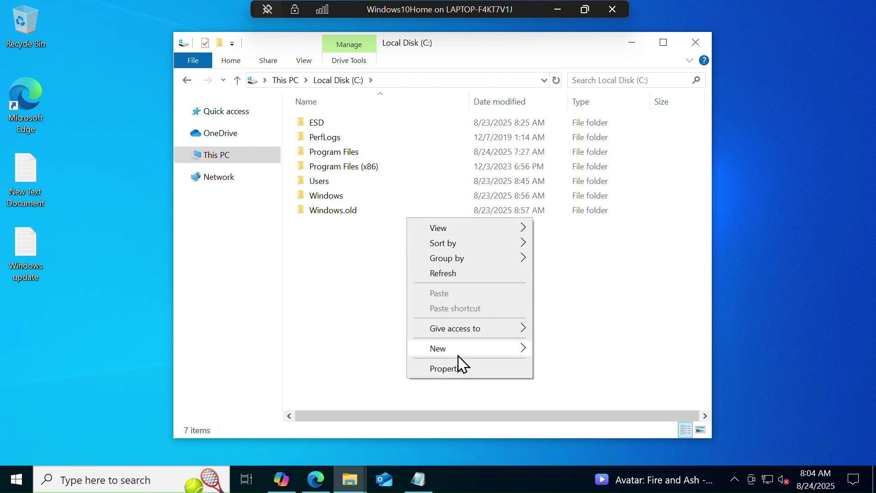
mouse_move(458, 355)
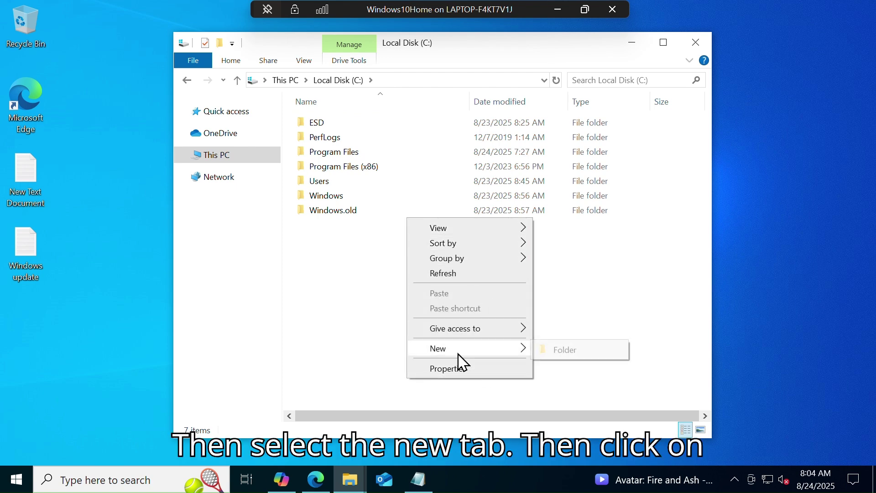
left_click(560, 355)
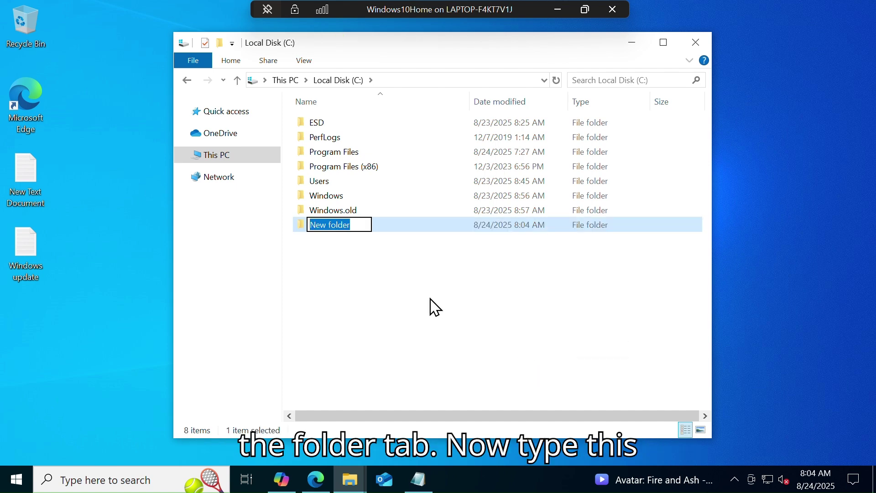
key("BackSpace")
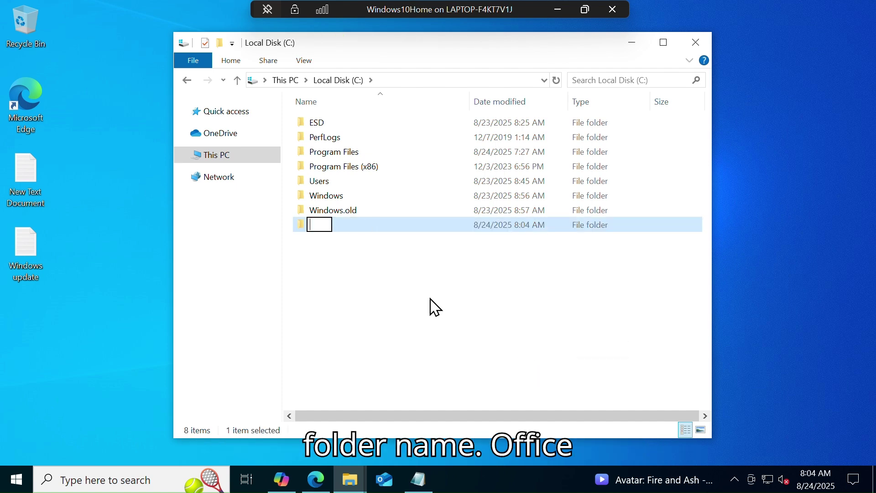
type("OfficeS")
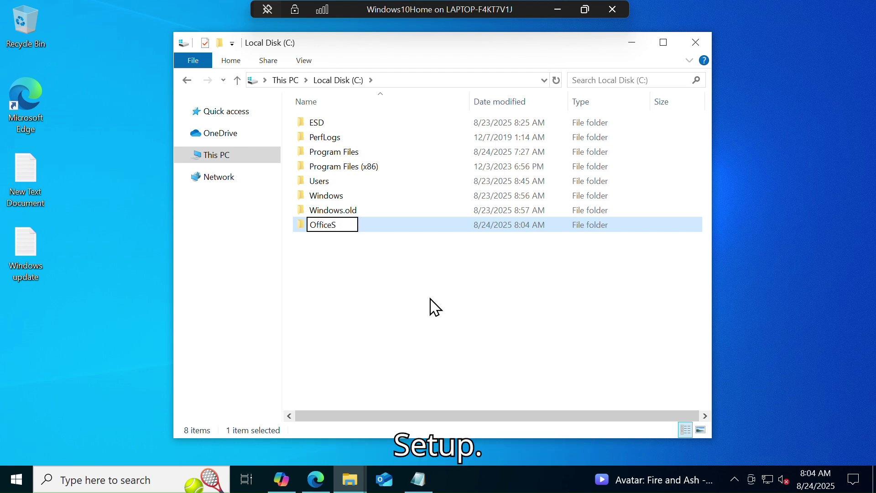
type("etup")
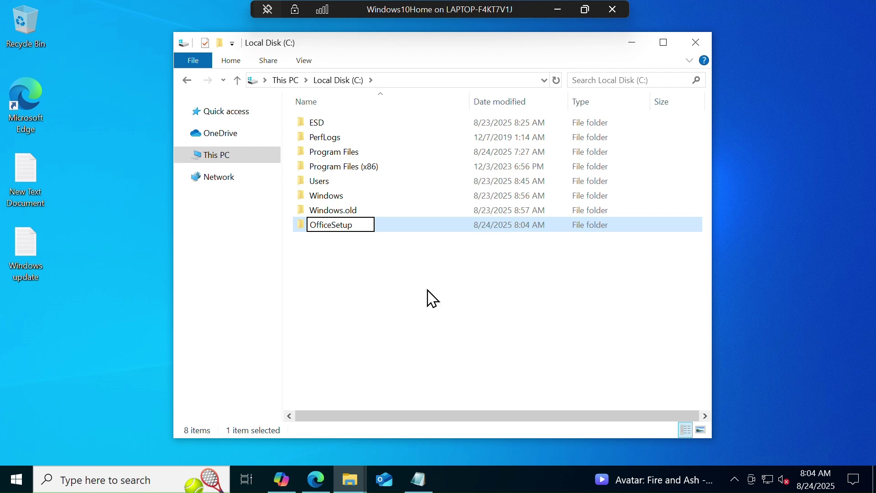
left_click(428, 292)
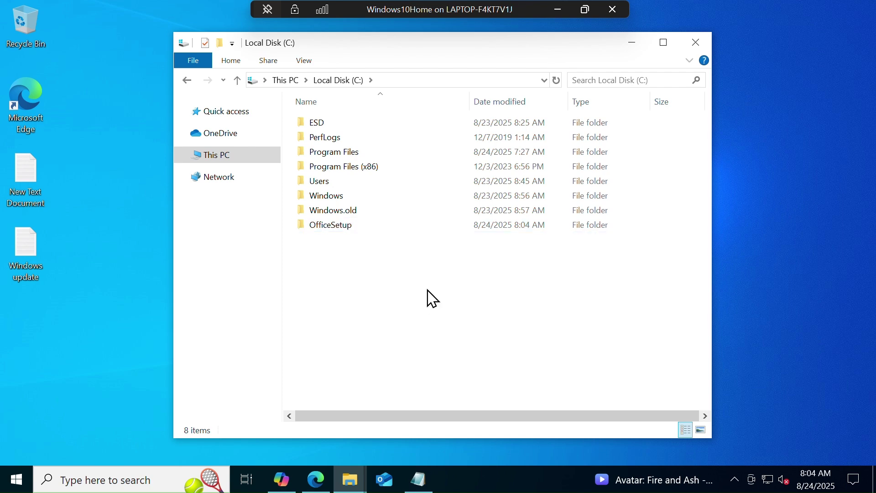
mouse_move(344, 236)
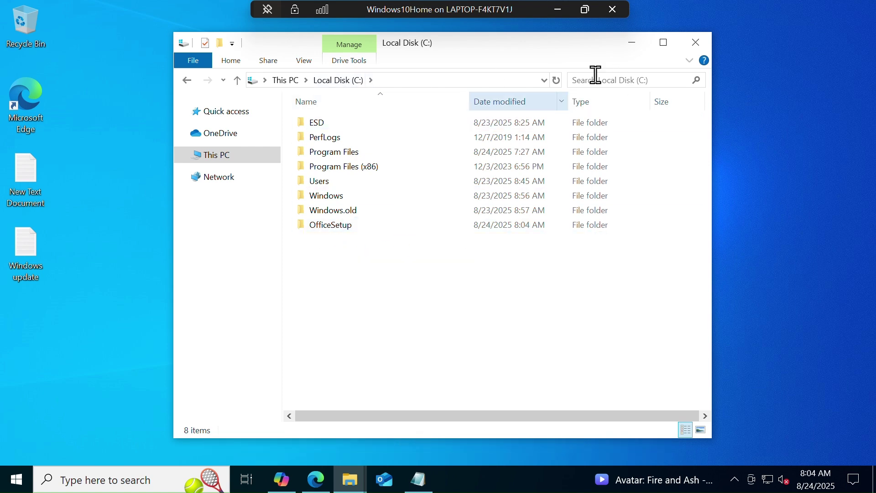
left_click(633, 48)
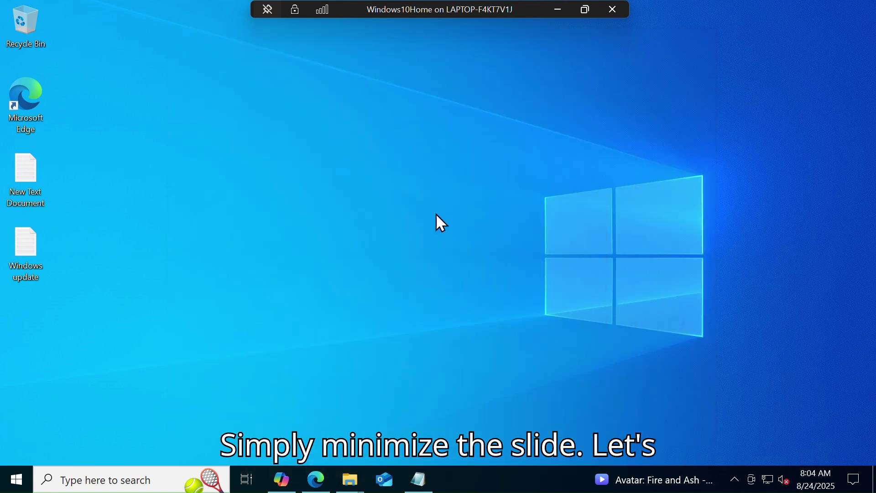
Bring up the Microsoft Edge window already open on the download page and close it.
right_click(417, 203)
left_click(461, 241)
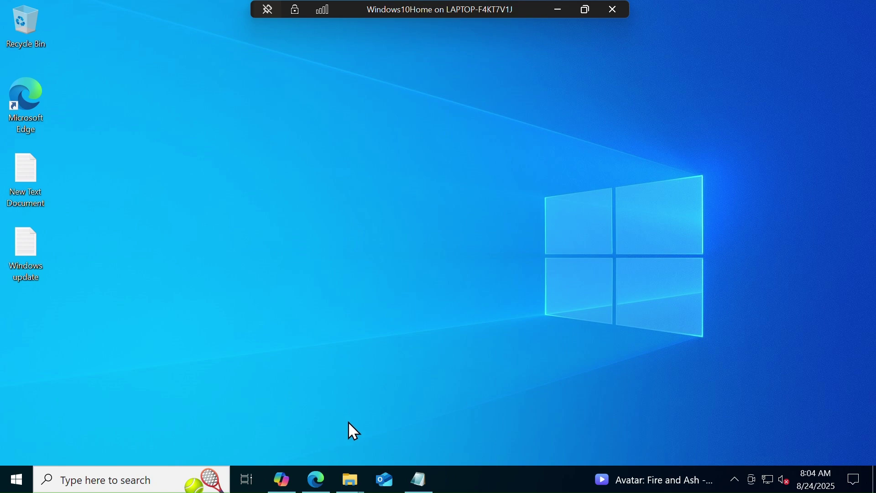
left_click(316, 481)
scroll(321, 210, "up", 5)
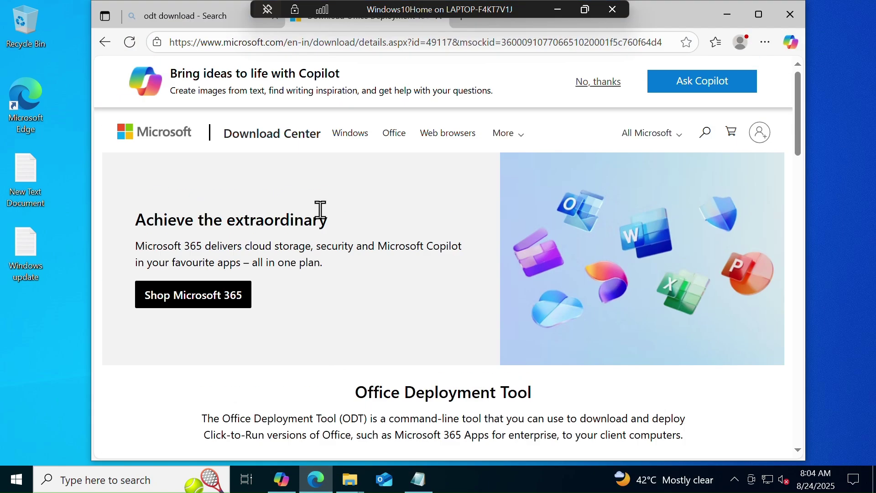
left_click(785, 17)
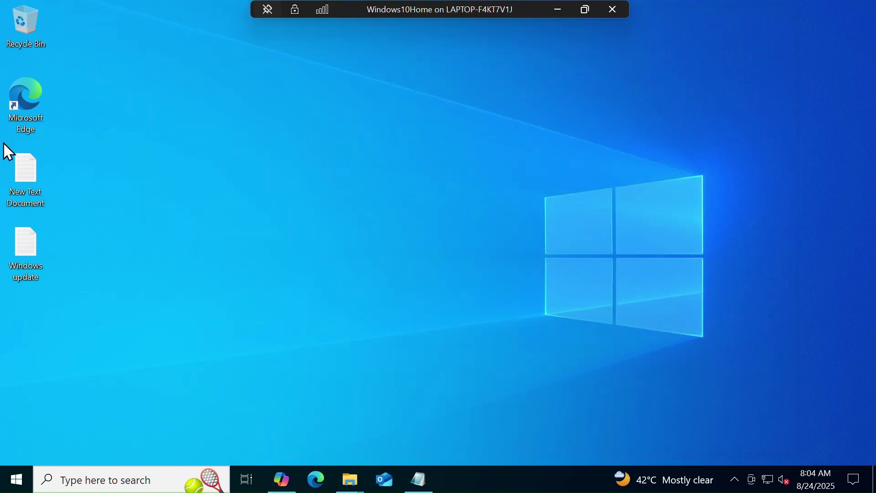
Start Microsoft Edge maximized, search the web for "odt download" and open Microsoft's Office Deployment Tool result.
double_click(27, 109)
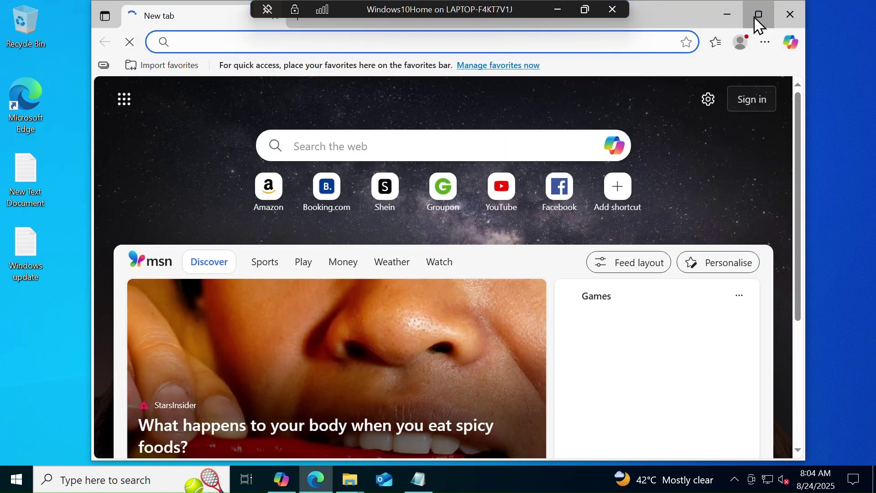
left_click(760, 15)
left_click(295, 143)
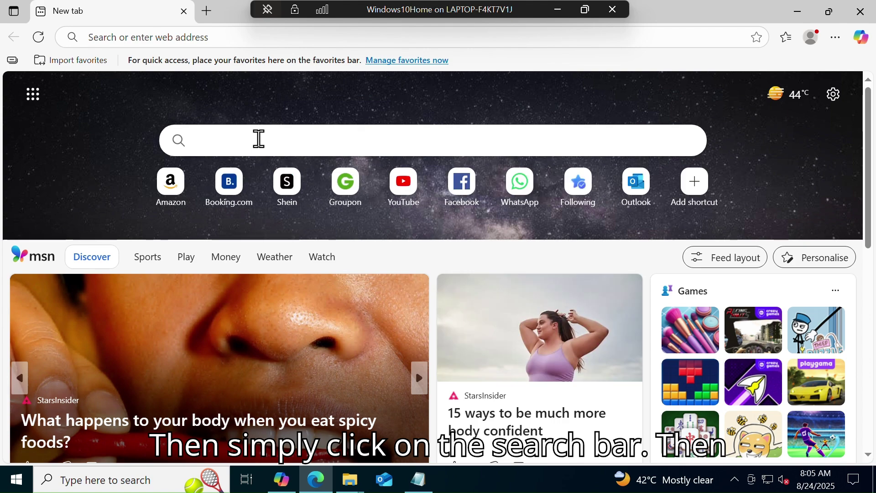
type("odt")
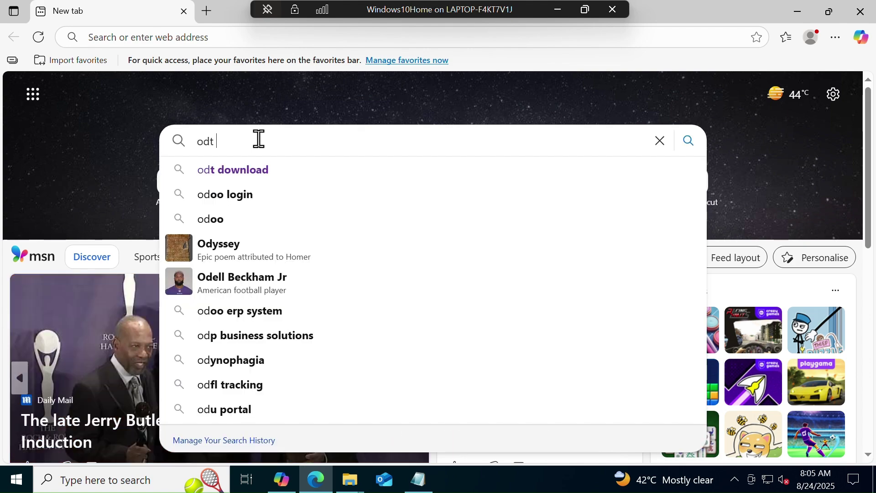
type(" downloa")
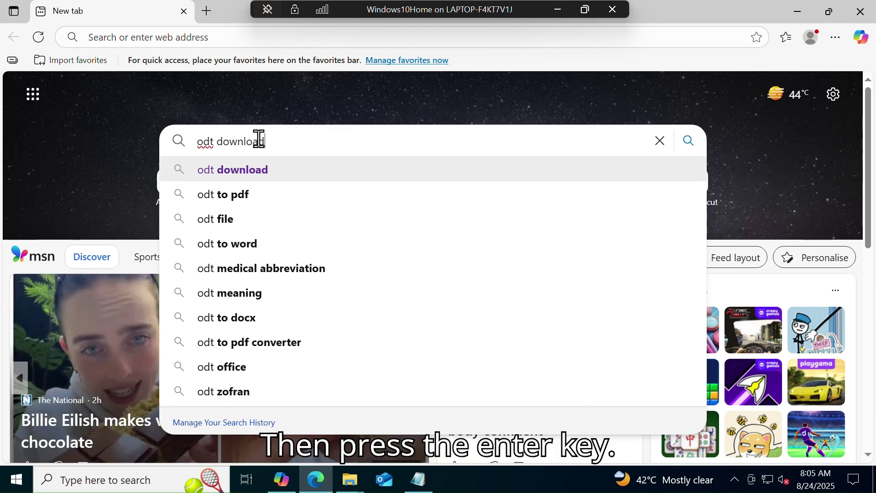
type("d")
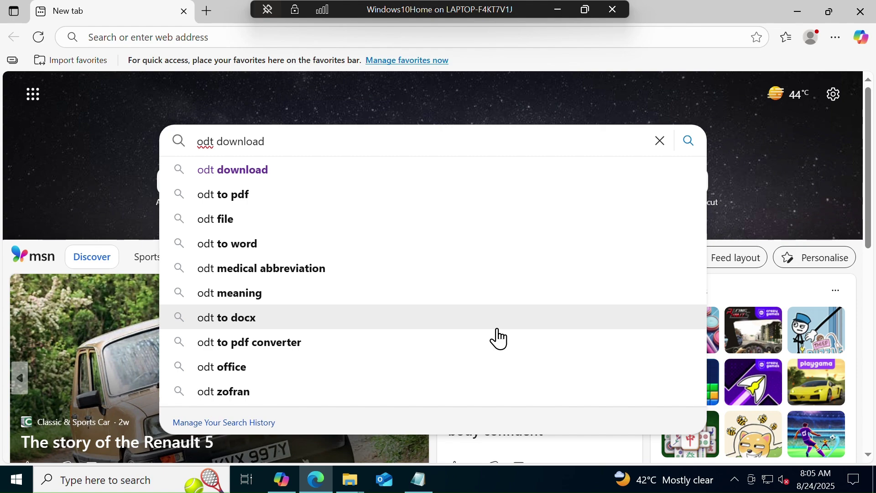
key("Return")
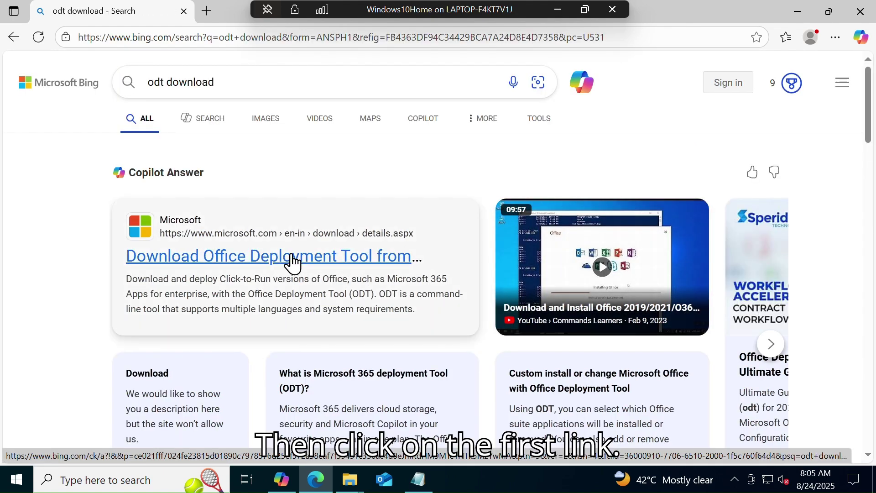
left_click(293, 261)
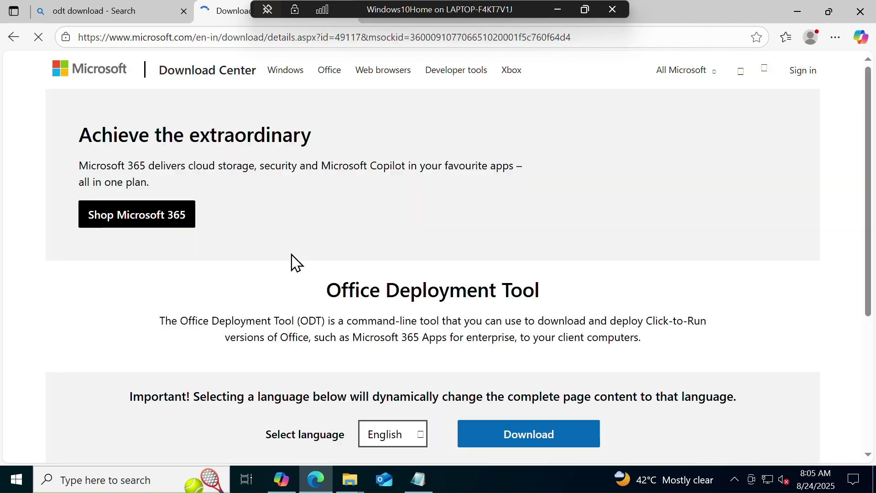
Examine the file size, file name and version in the Office Deployment Tool's details.
scroll(336, 235, "down", 1)
scroll(333, 231, "down", 10)
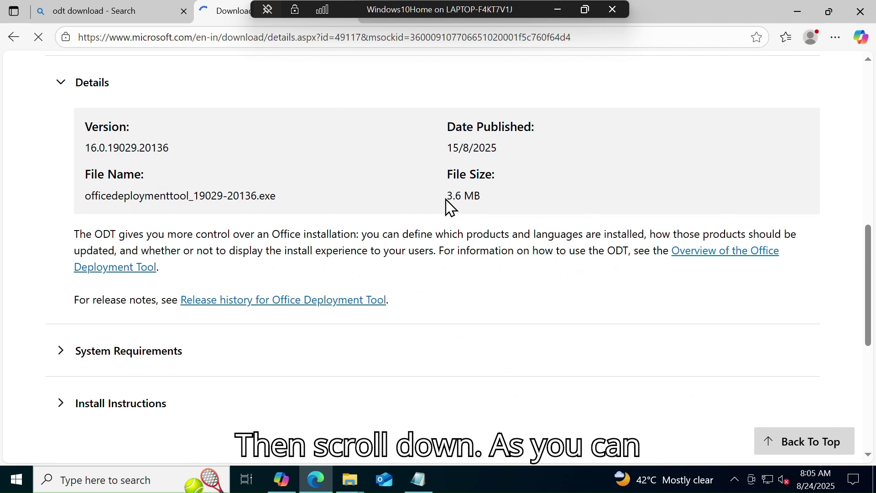
left_click_drag(446, 196, 509, 207)
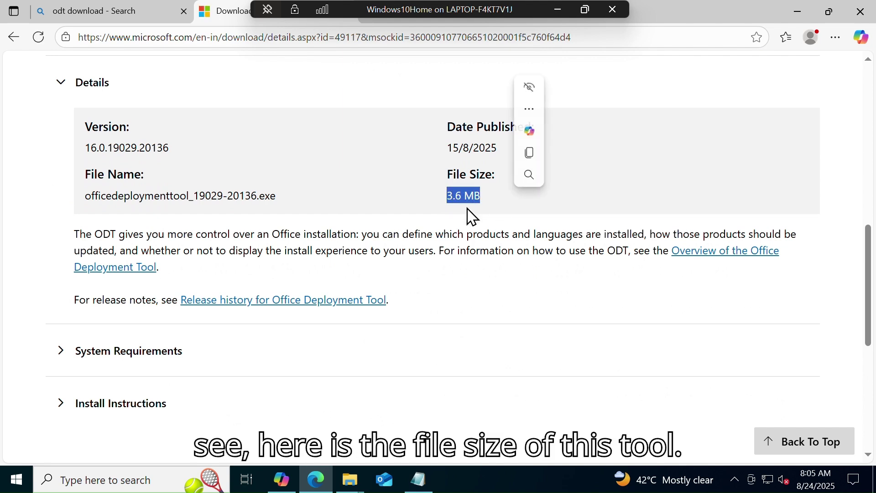
left_click(78, 204)
left_click_drag(80, 195, 295, 197)
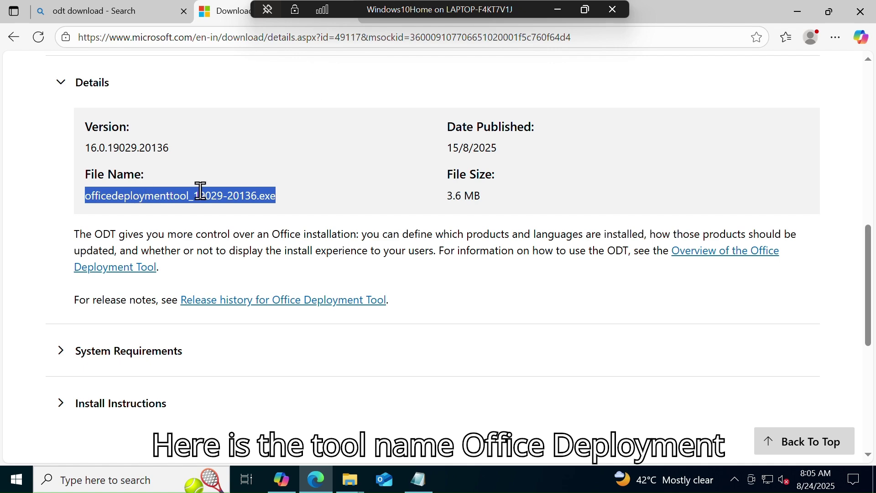
left_click(89, 149)
left_click_drag(84, 149, 223, 173)
Download the Office Deployment Tool and show the downloaded file in its folder.
scroll(326, 204, "up", 5)
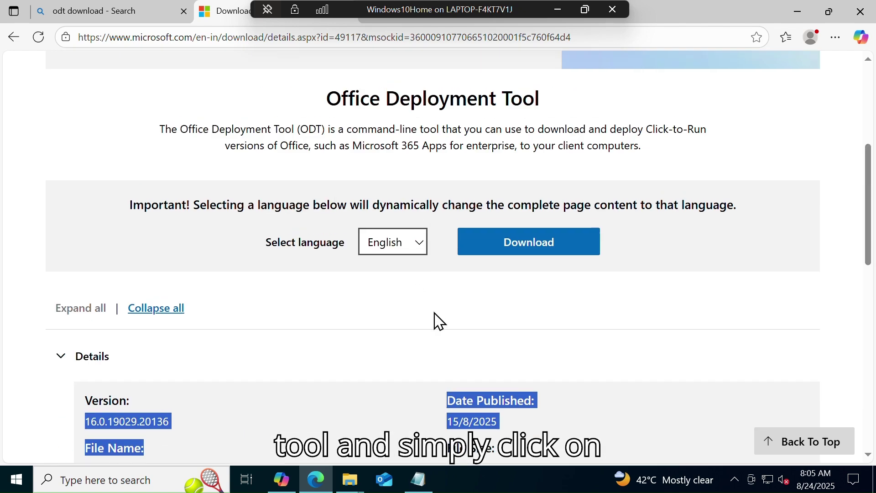
left_click(520, 302)
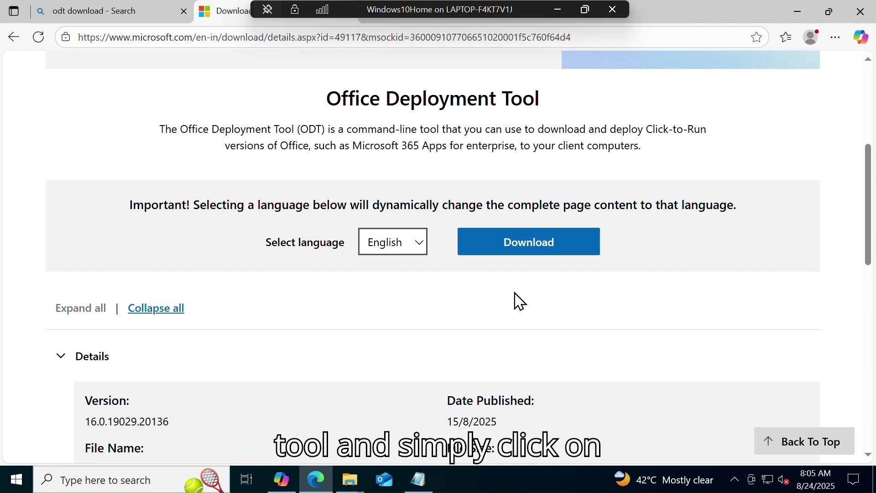
left_click(538, 249)
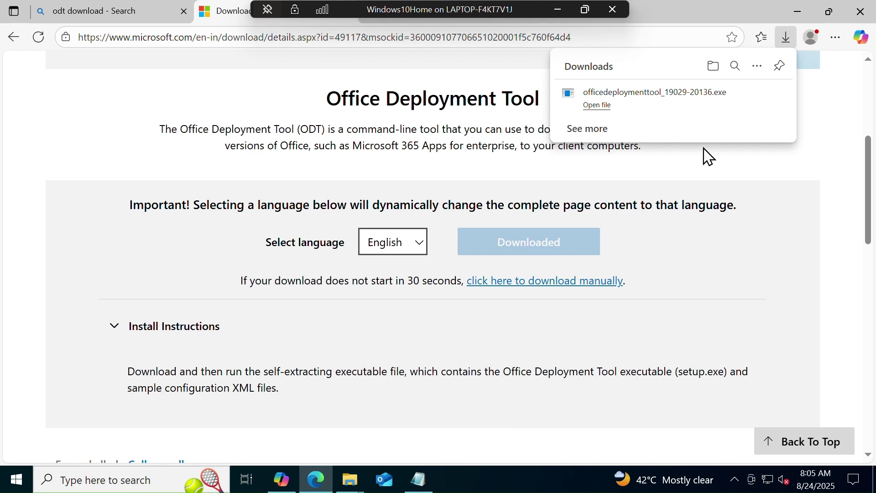
mouse_move(652, 107)
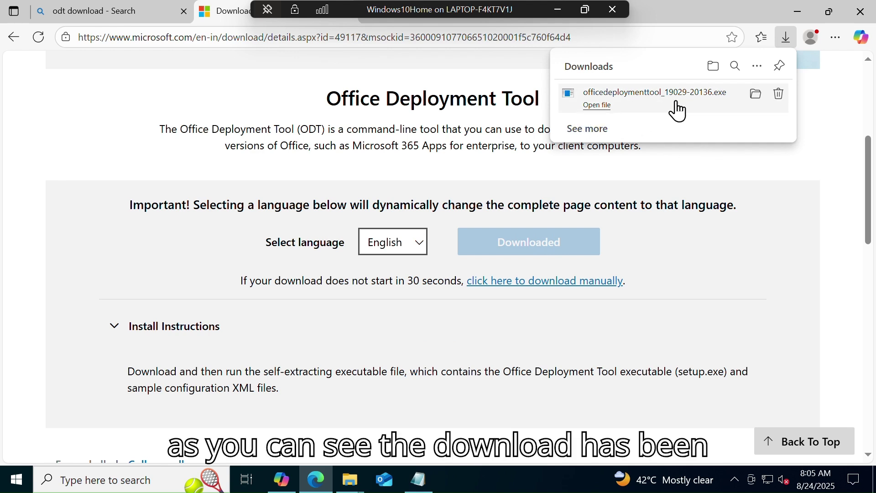
left_click(759, 106)
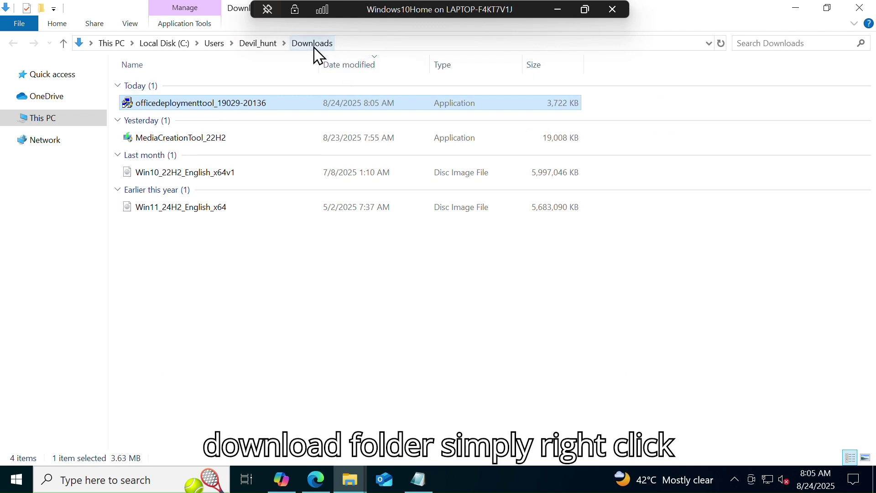
right_click(210, 105)
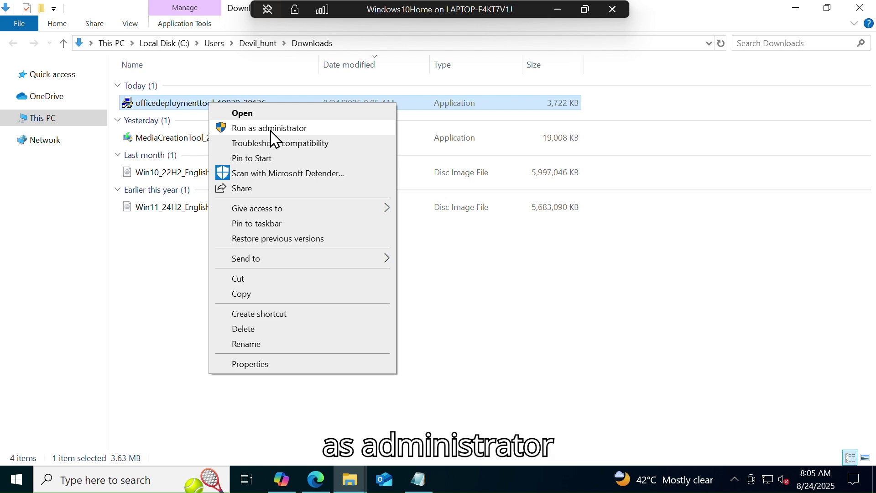
left_click(273, 129)
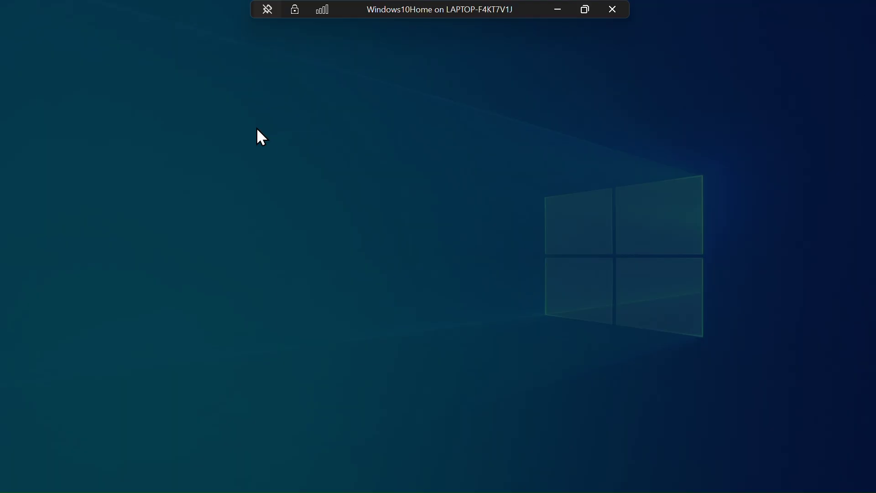
left_click(364, 336)
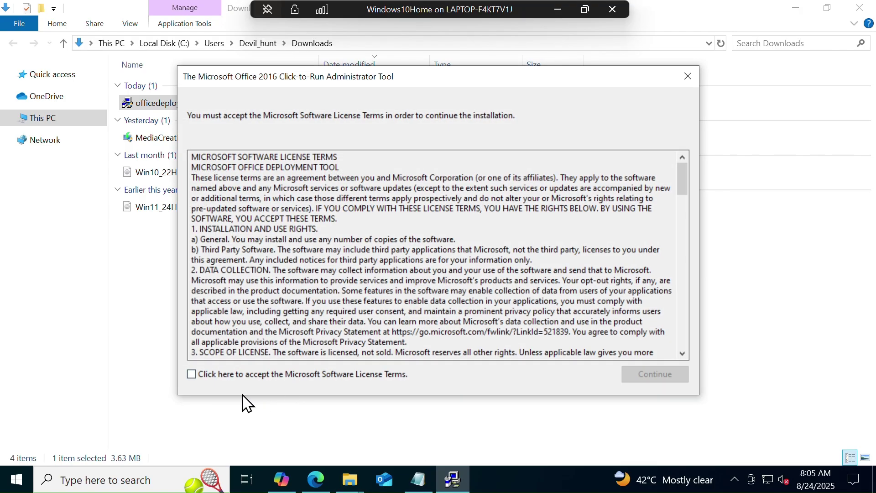
Accept the Microsoft Software License Terms and extract the deployment tool's files to the OfficeSetup folder on the C drive.
left_click(192, 374)
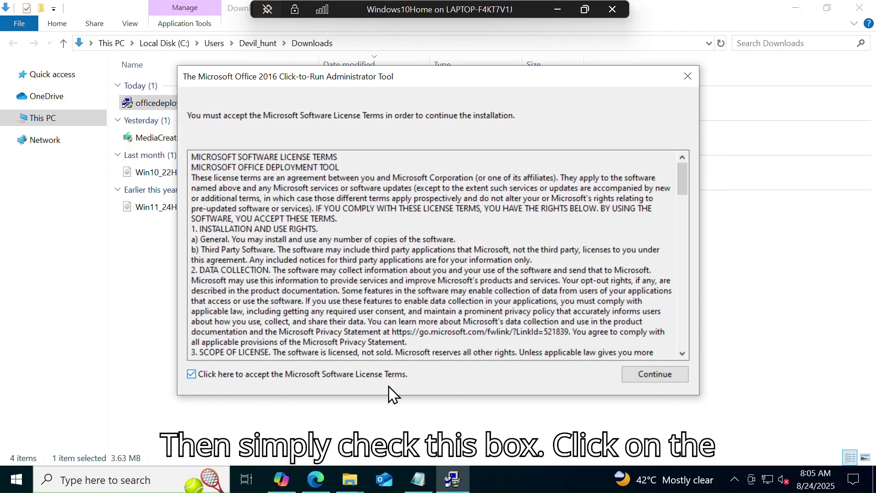
left_click(668, 383)
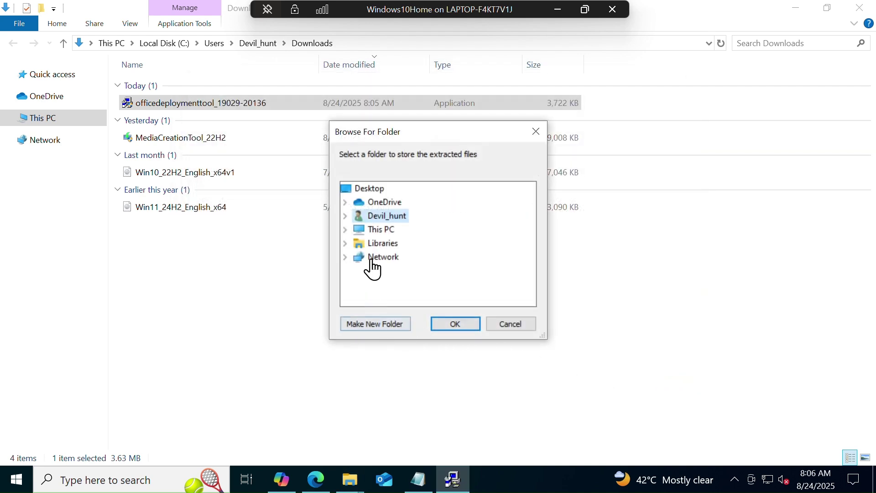
left_click(382, 236)
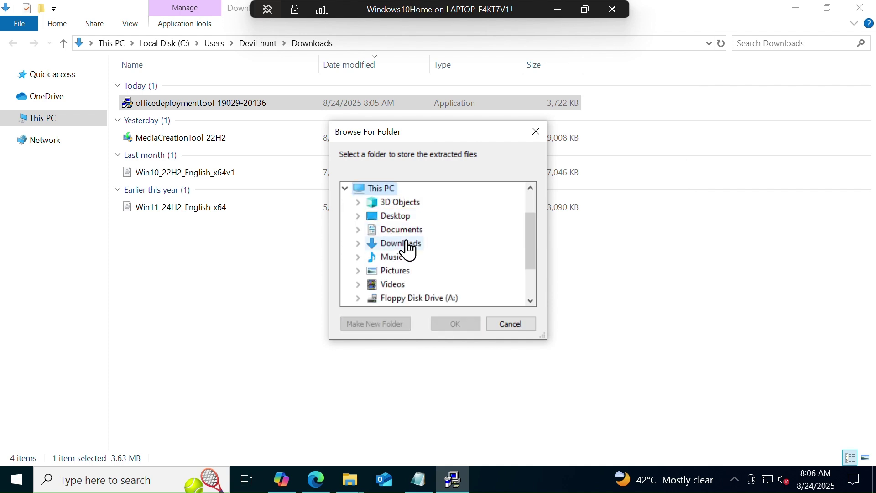
scroll(407, 242, "down", 2)
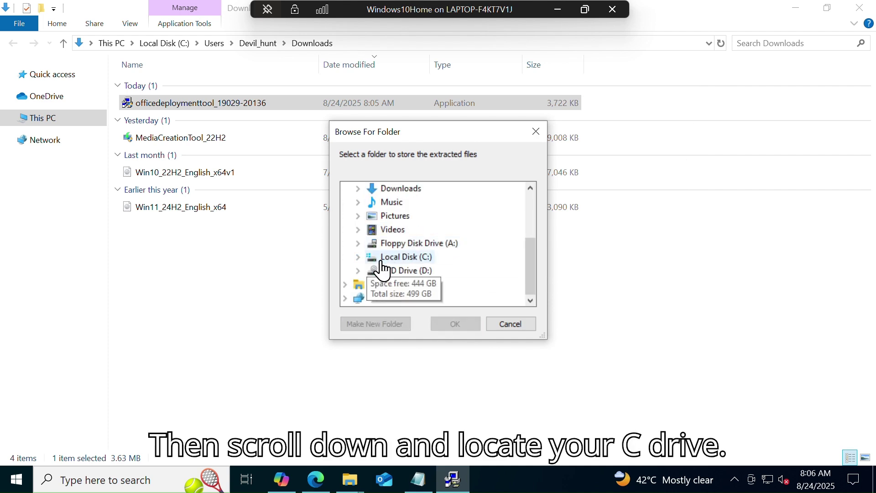
left_click(412, 260)
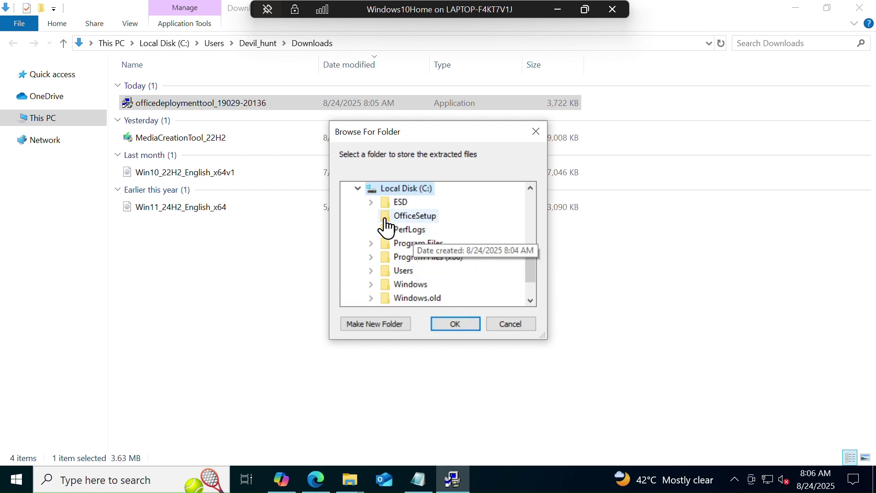
left_click(425, 218)
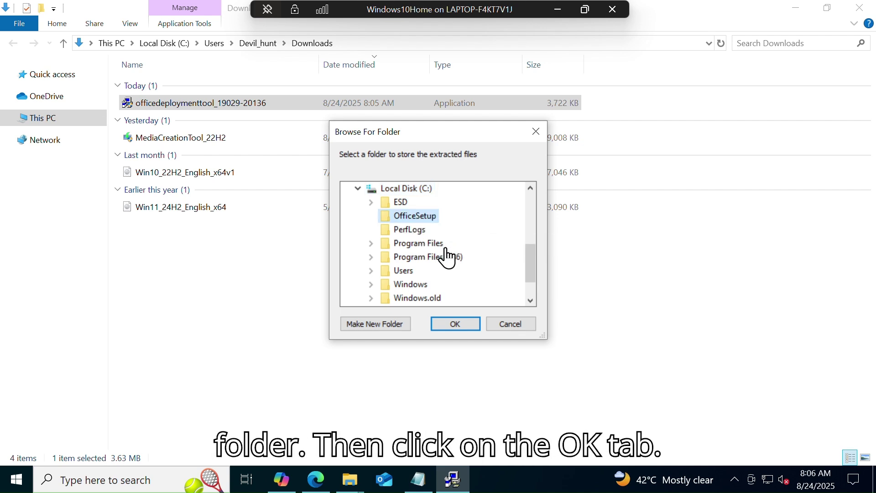
left_click(468, 333)
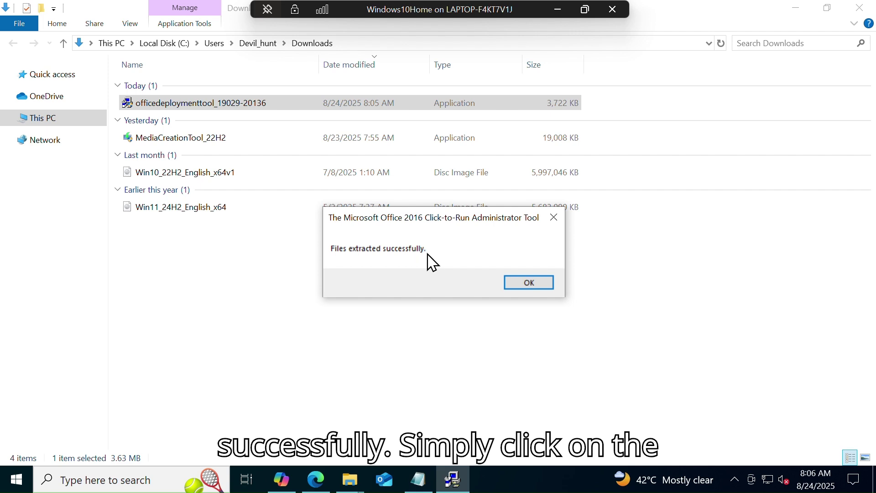
left_click(530, 283)
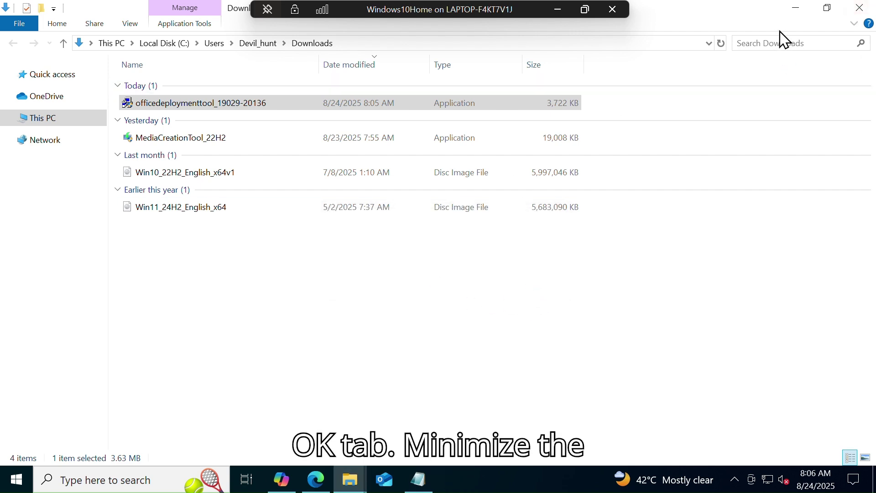
Minimize the Downloads folder window and close the browser to return to the desktop.
left_click(797, 13)
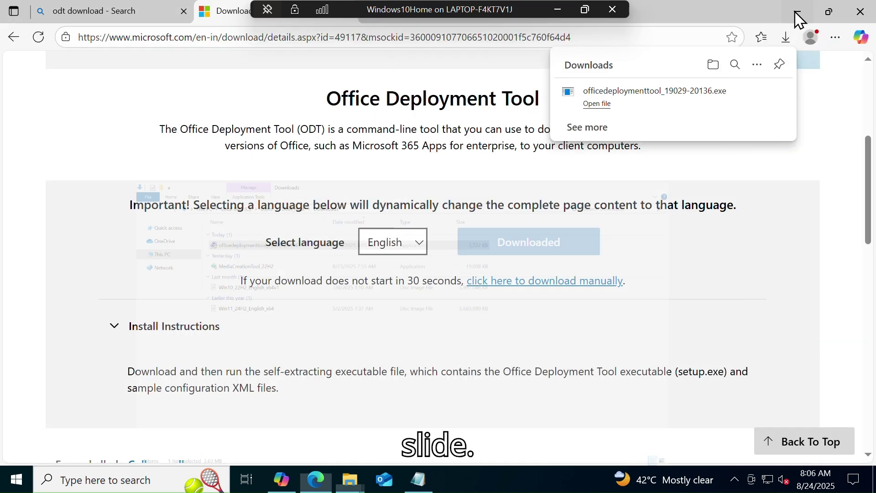
left_click(866, 13)
right_click(432, 115)
left_click(479, 154)
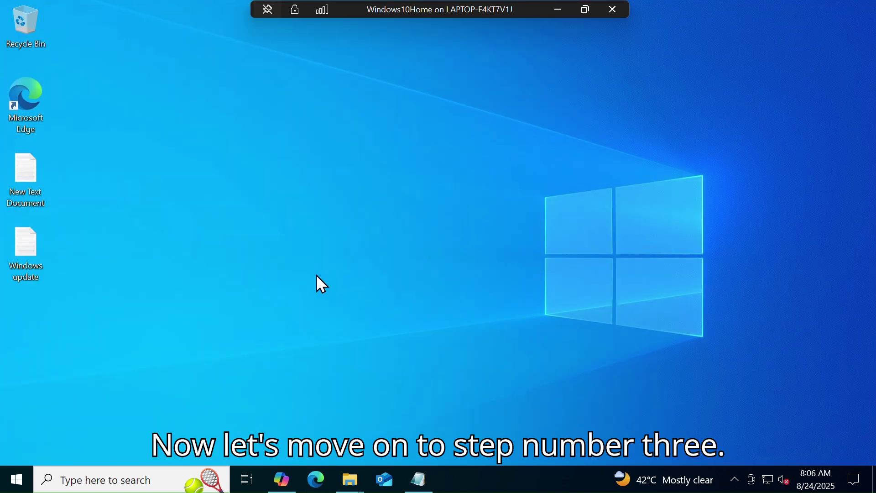
Bring up the New Text Document in Notepad and examine its Office configuration code.
left_click(426, 485)
left_click(188, 182)
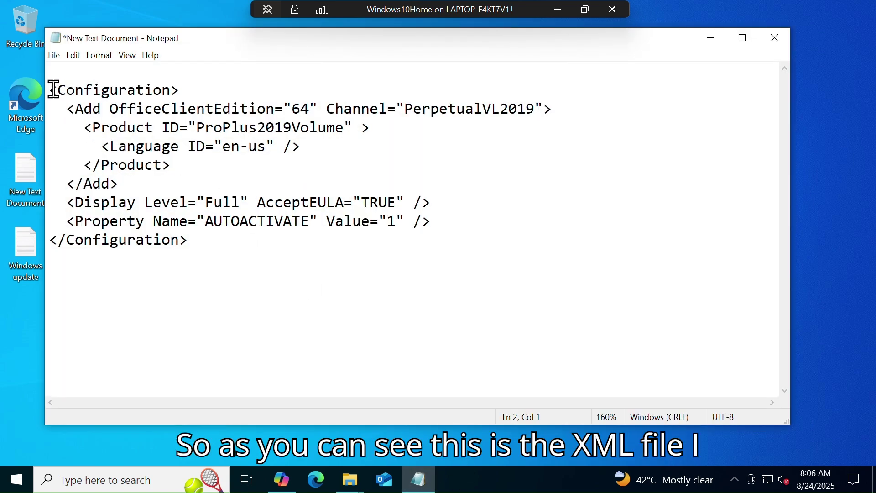
left_click_drag(53, 89, 234, 256)
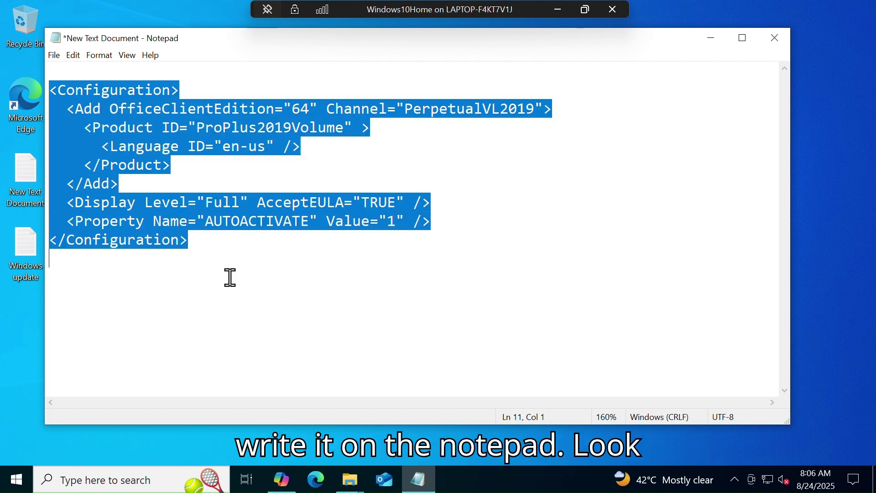
left_click(231, 278)
Set the Language ID in the configuration code to "fr-fr".
left_click(183, 166)
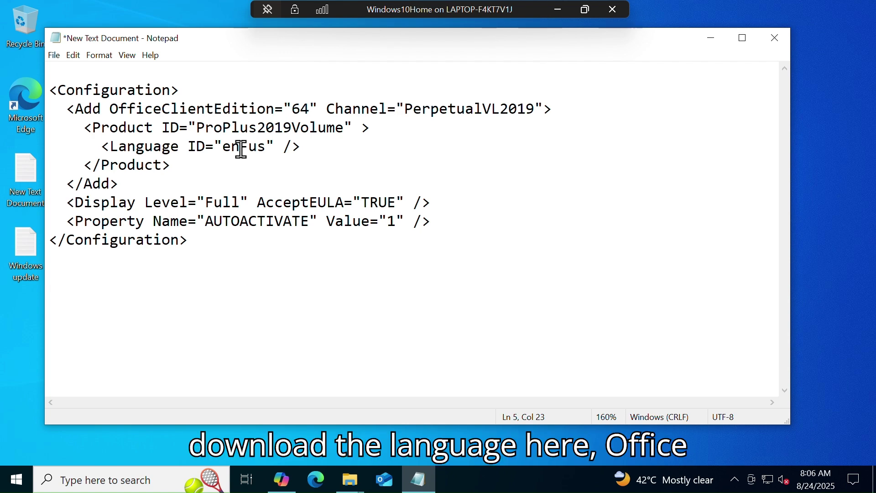
key("BackSpace")
key("BackSpace")
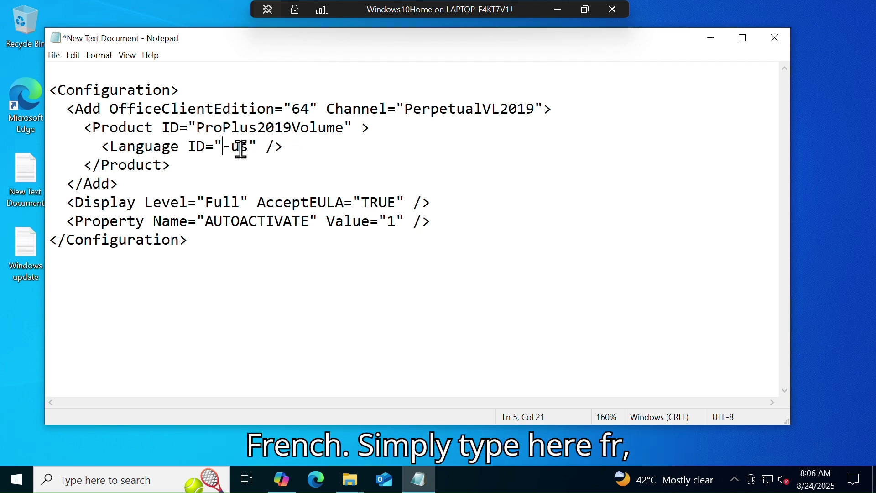
type("fr")
left_click(248, 146)
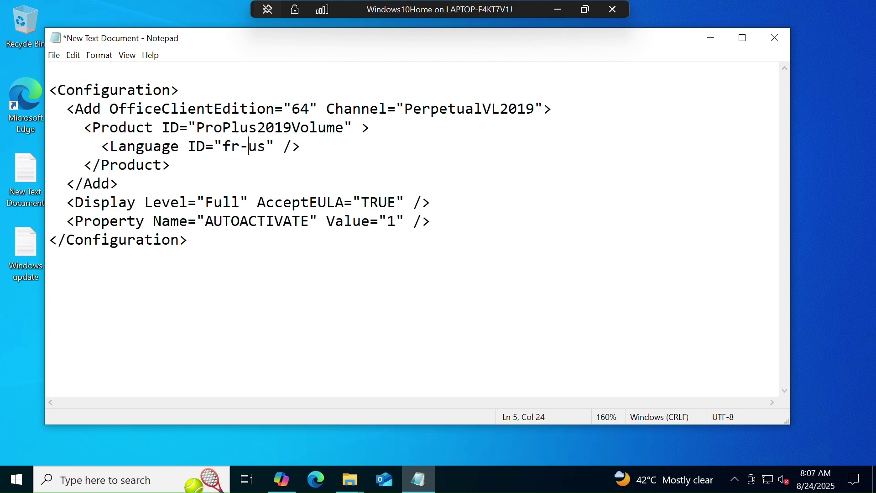
key("BackSpace")
key("BackSpace")
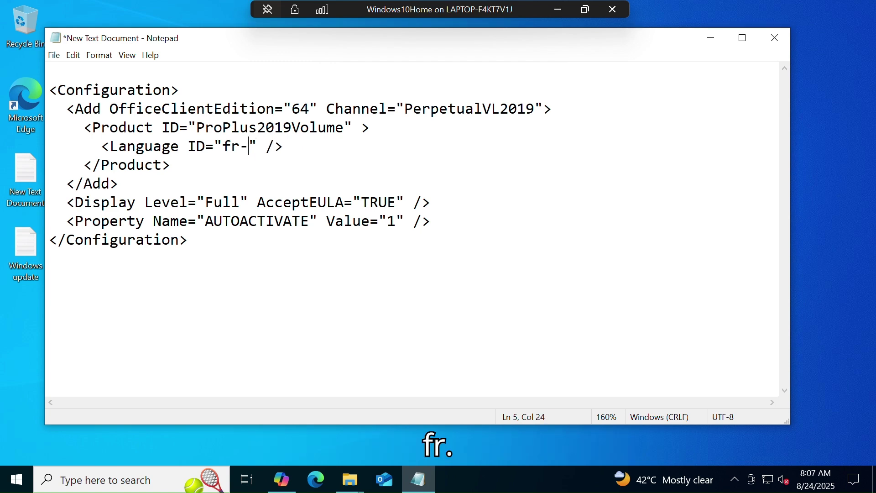
type("fr")
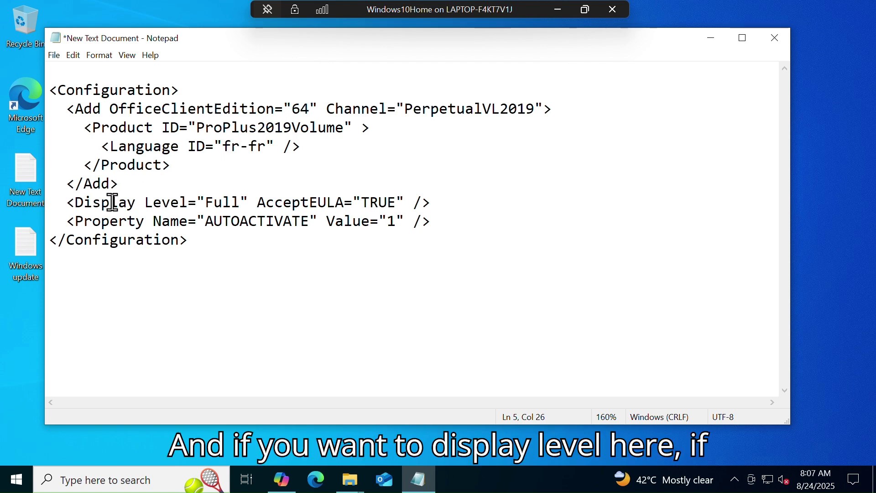
Set the Display Level in the configuration code to "None".
left_click(188, 204)
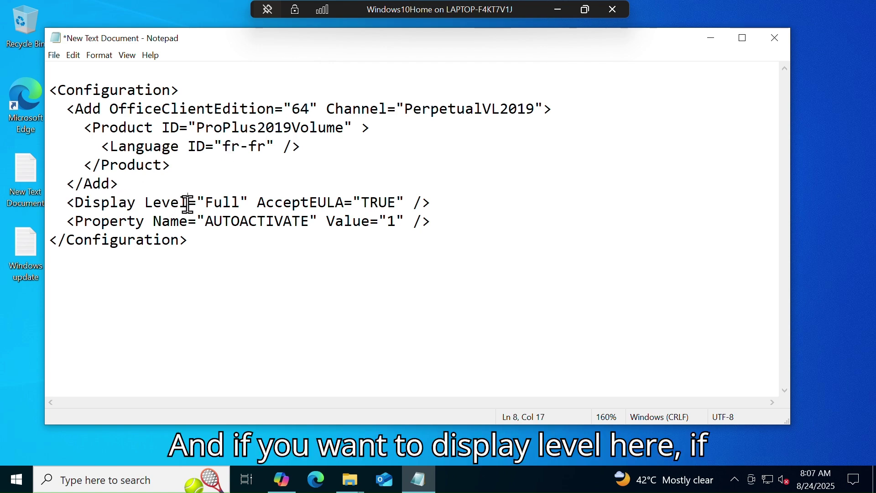
left_click(241, 204)
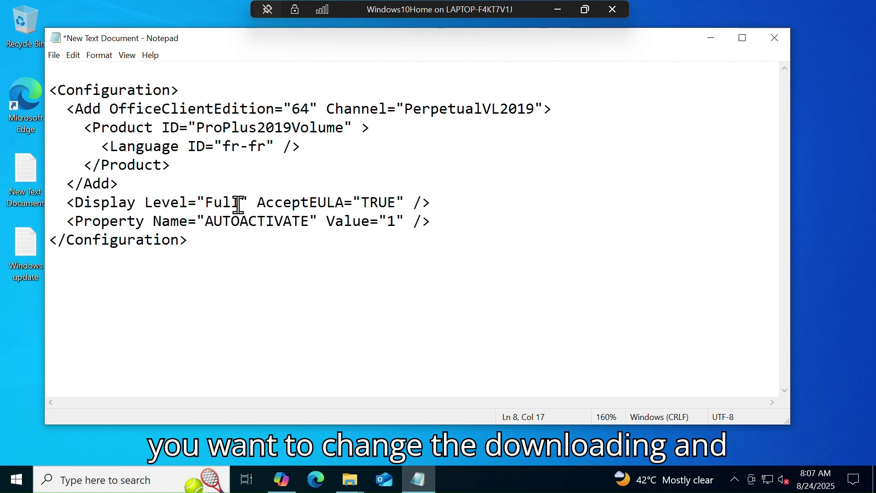
key("BackSpace")
key("BackSpace")
key("BackSpace")
key("BackSpace")
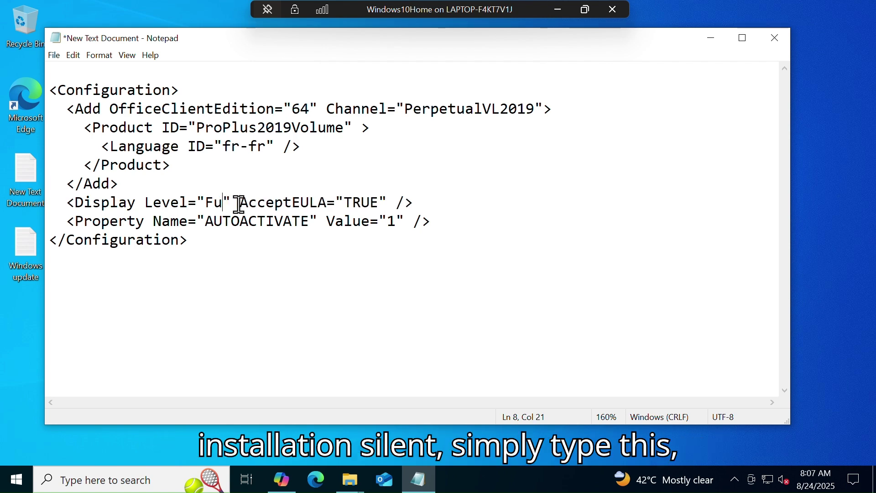
type("None")
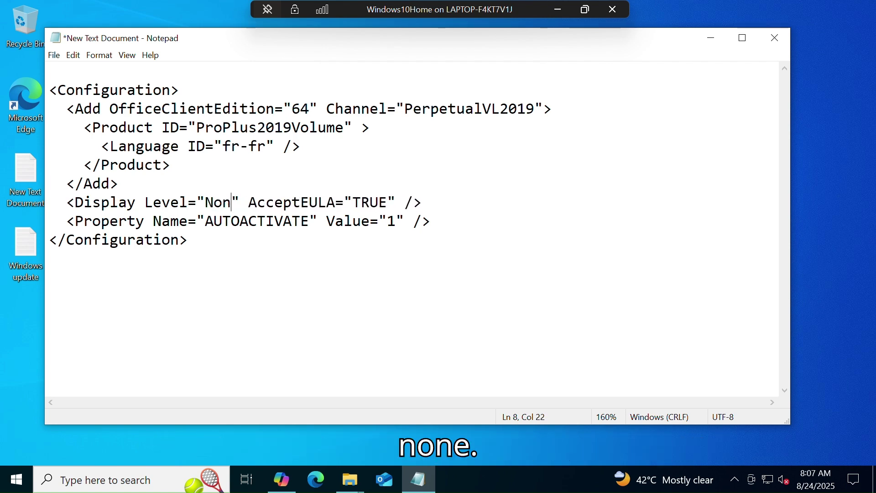
left_click(241, 237)
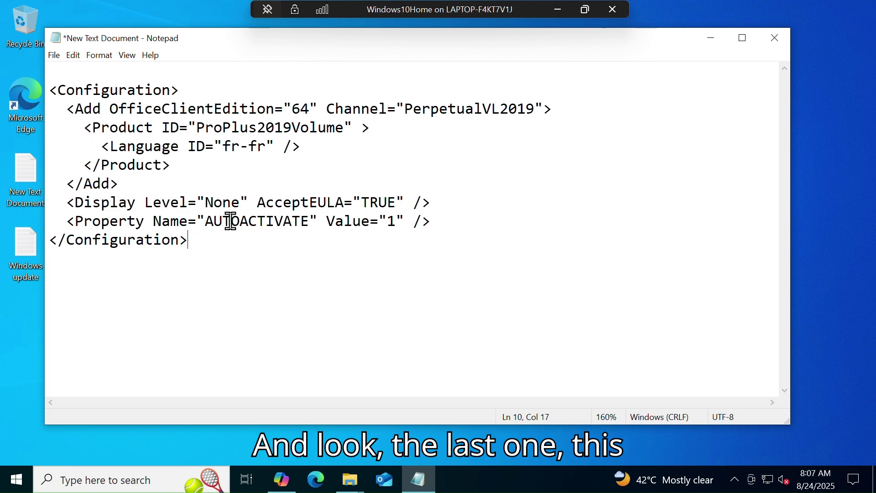
Examine the AUTOACTIVATE property near the end of the configuration code.
left_click(208, 224)
left_click_drag(208, 224, 326, 228)
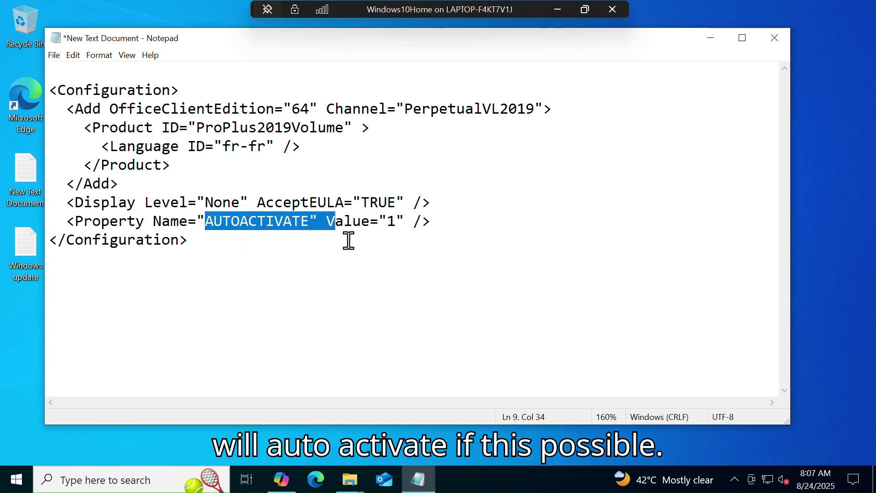
left_click(239, 260)
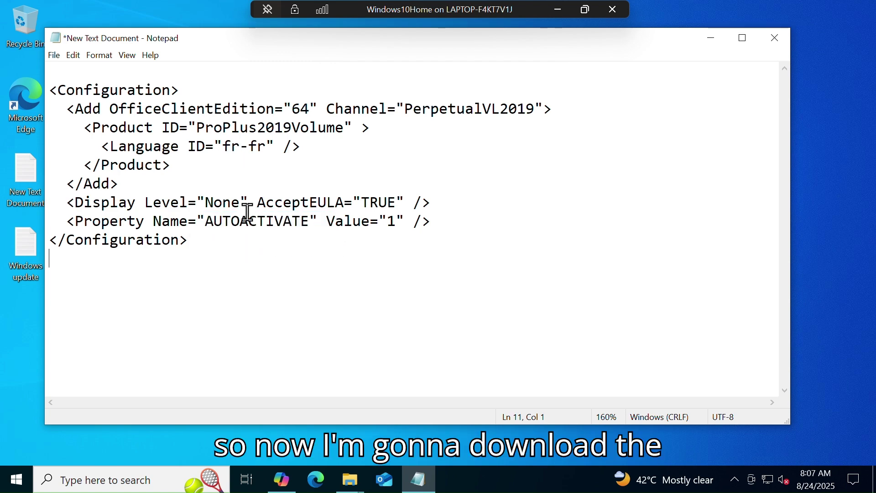
Set the Language ID in the configuration code back to "en-us".
left_click(241, 147)
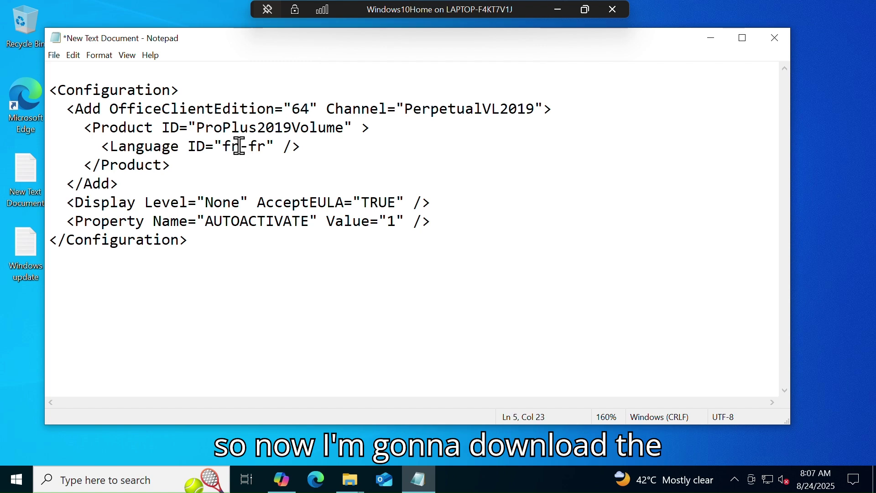
key("BackSpace")
key("BackSpace")
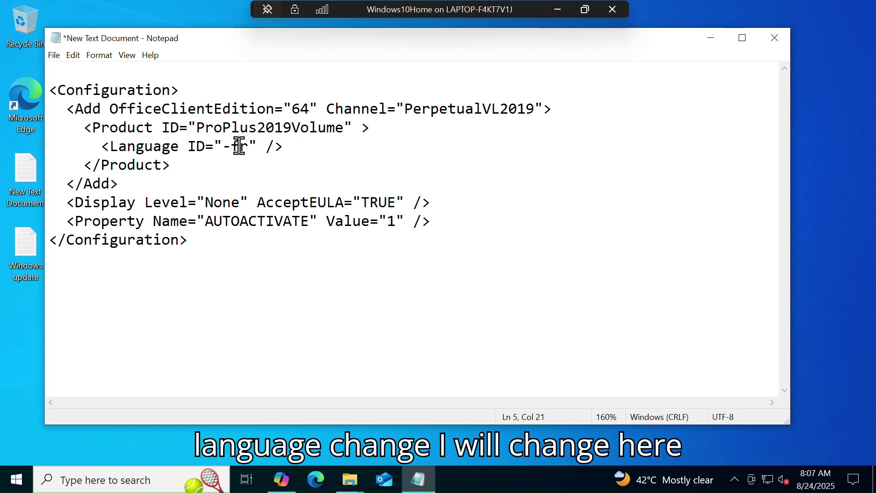
type("en")
key("Right")
key("Right")
key("Right")
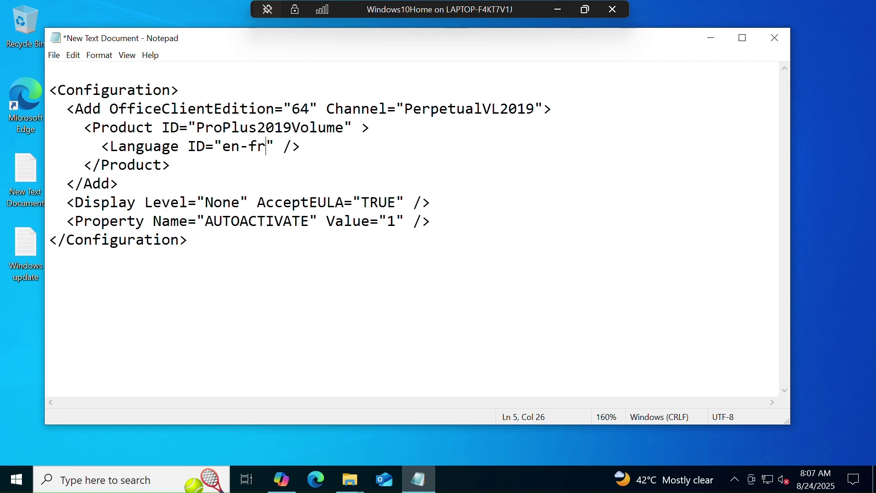
key("BackSpace")
key("BackSpace")
type("us")
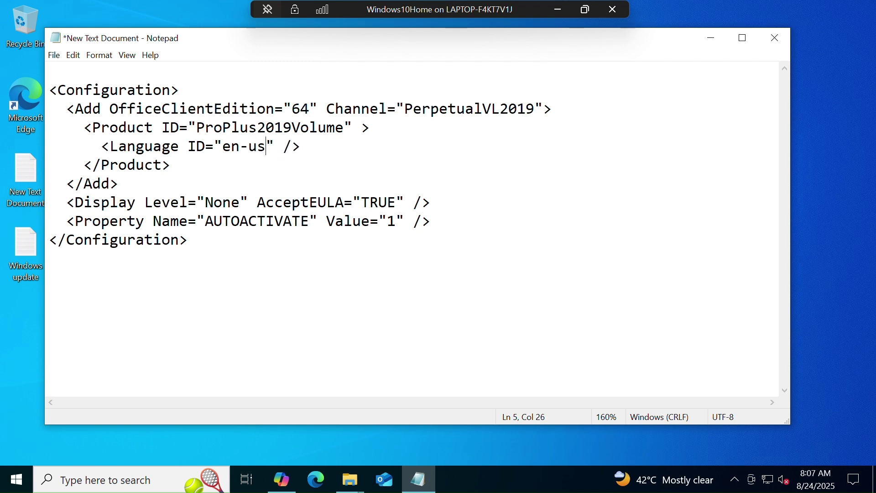
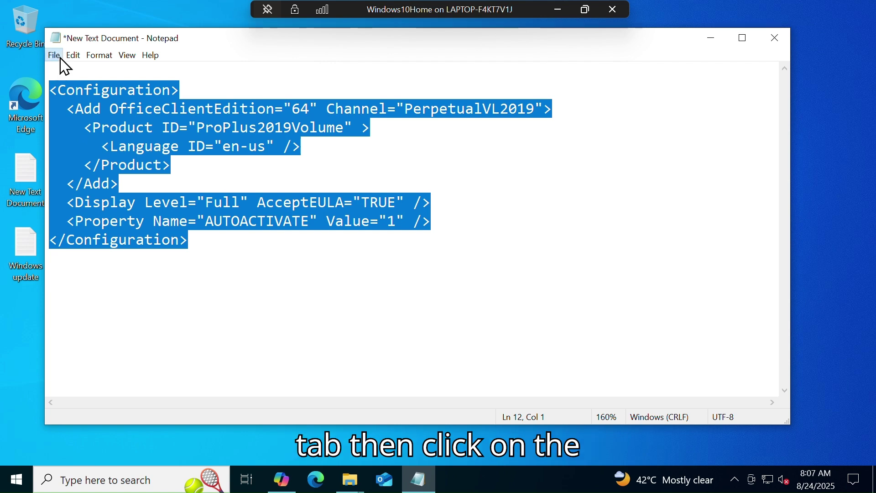
Start saving the configuration code as a new file and browse to the OfficeSetup folder on Local Disk (C:).
left_click(54, 55)
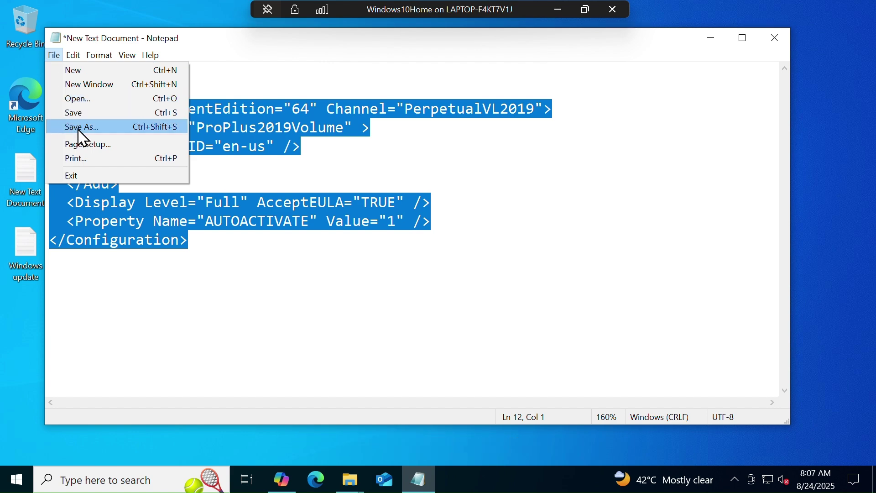
left_click(79, 132)
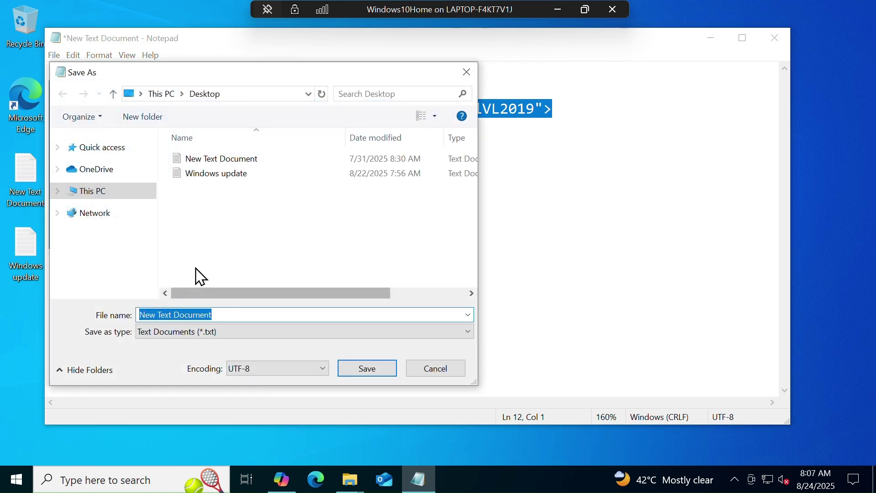
left_click(93, 201)
scroll(281, 226, "down", 2)
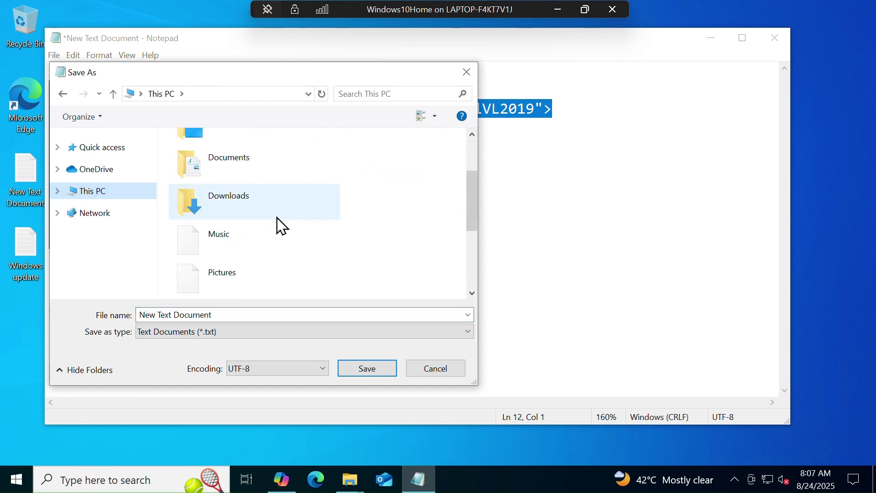
scroll(282, 226, "down", 3)
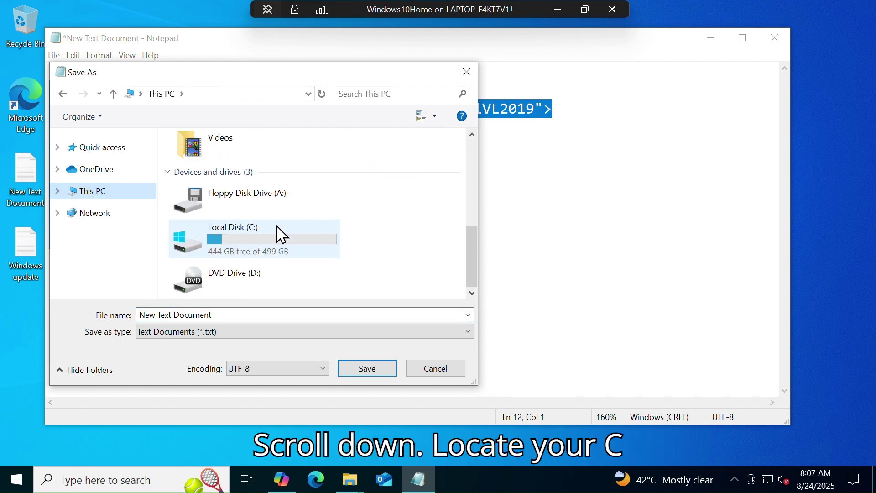
double_click(252, 246)
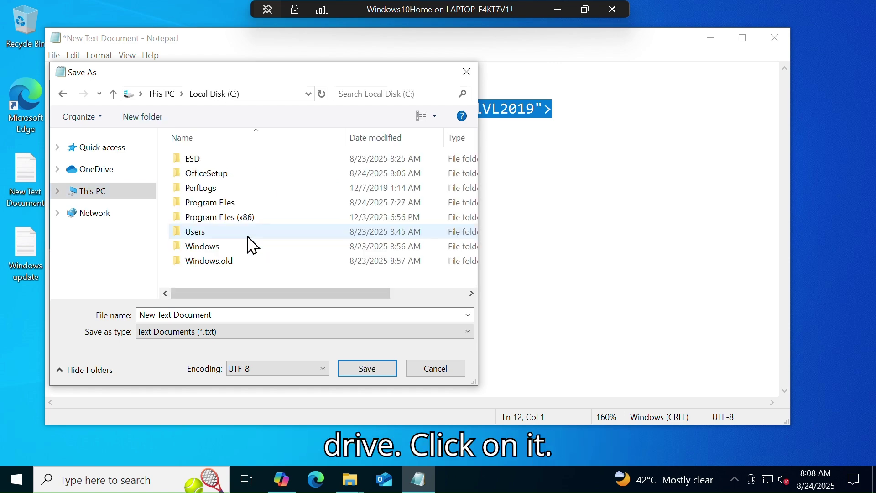
left_click(223, 176)
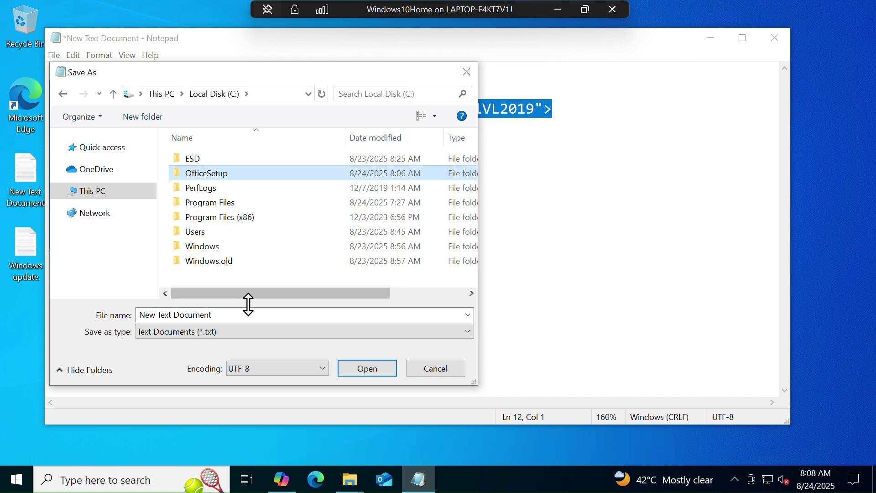
Name the file configuration.xml and set its save type to All Files.
left_click(233, 315)
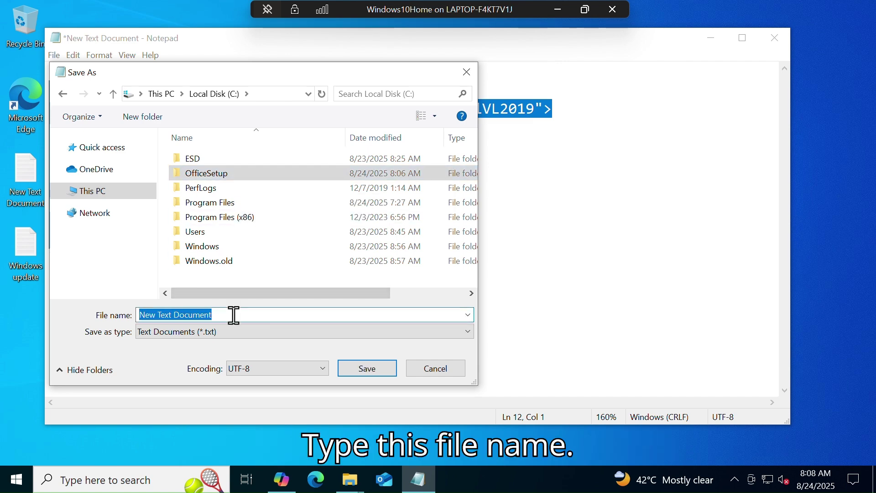
key("BackSpace")
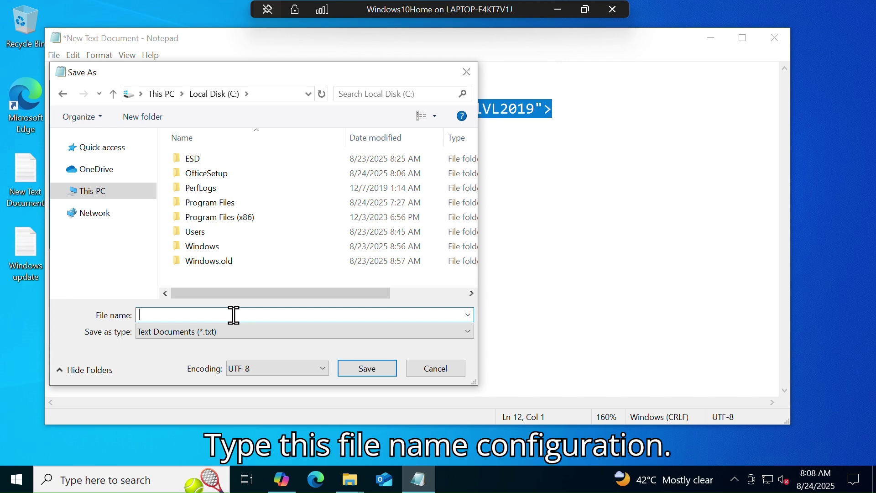
type("confi")
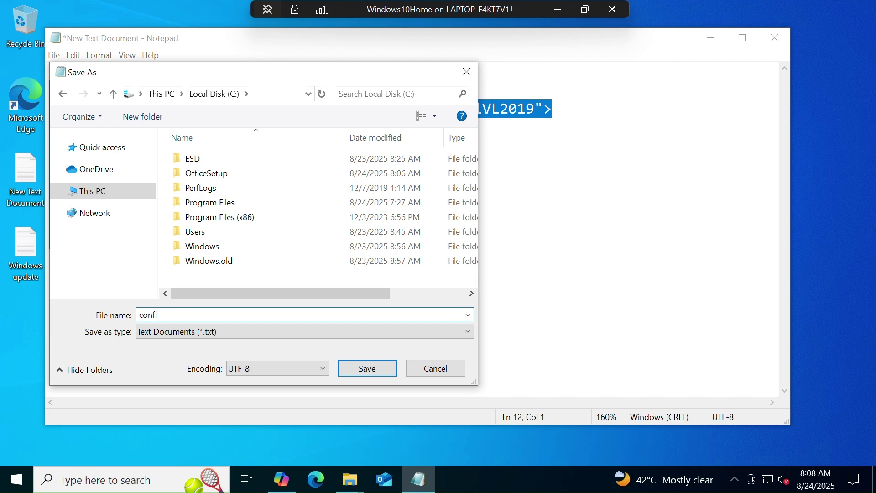
type("guration.xml")
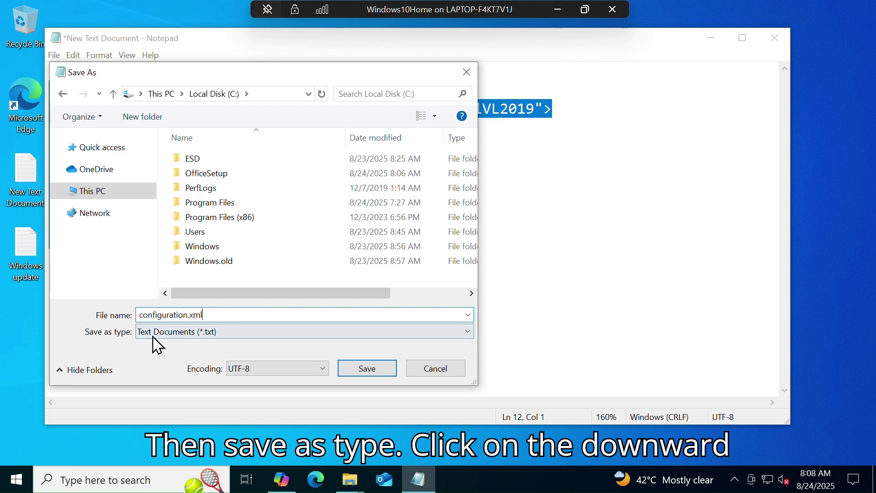
left_click(466, 332)
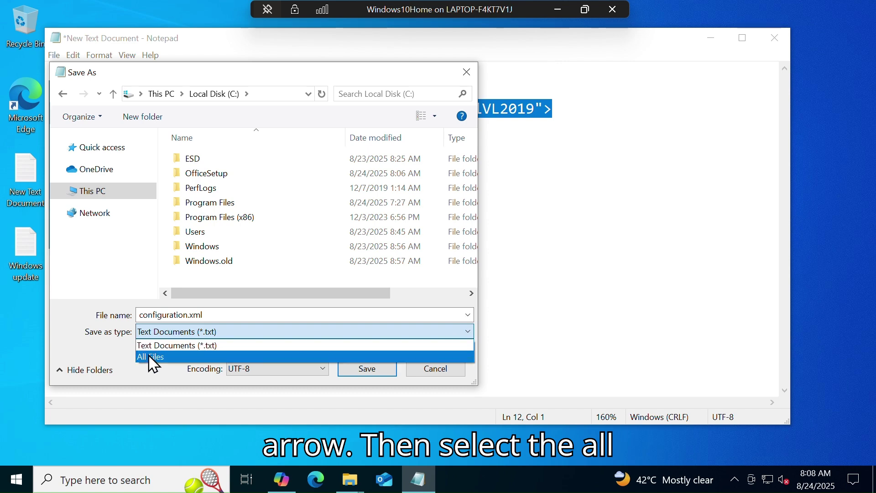
left_click(151, 358)
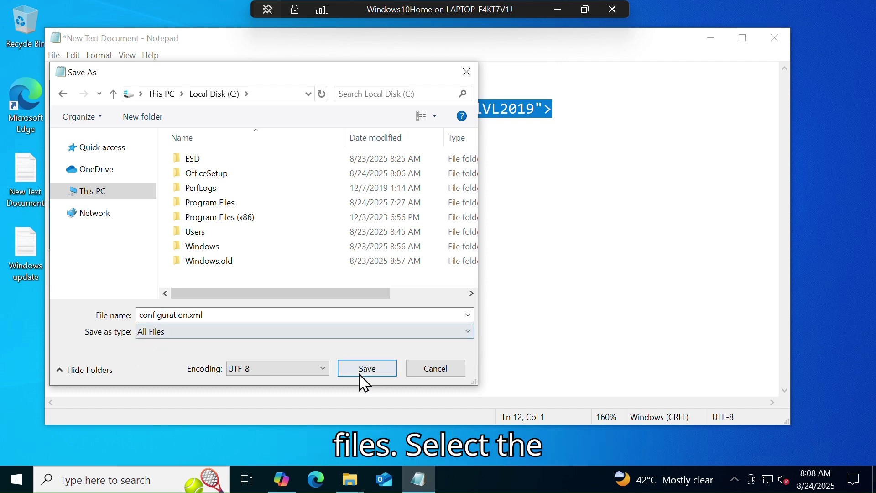
Open the OfficeSetup folder as the destination and save configuration.xml in it.
left_click(218, 179)
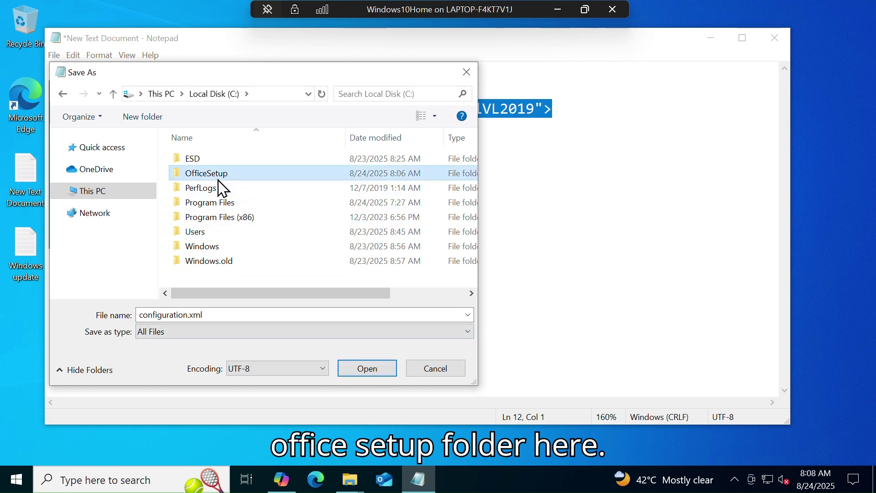
left_click(315, 315)
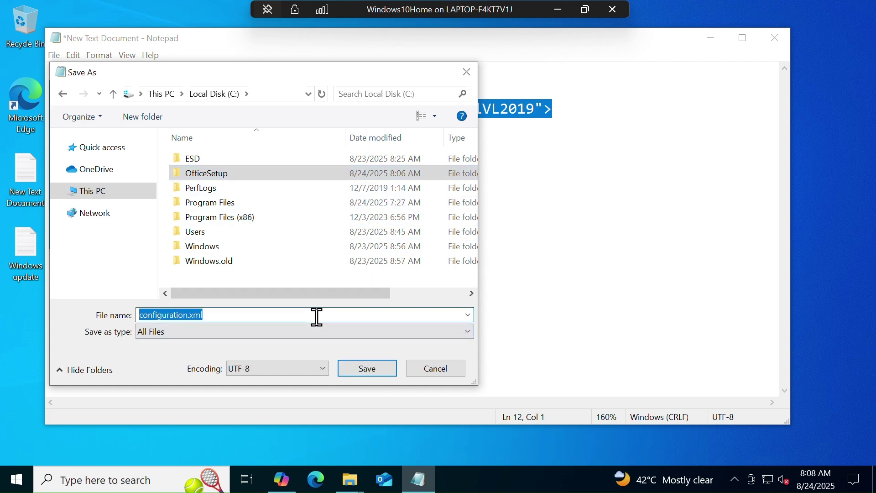
left_click(367, 369)
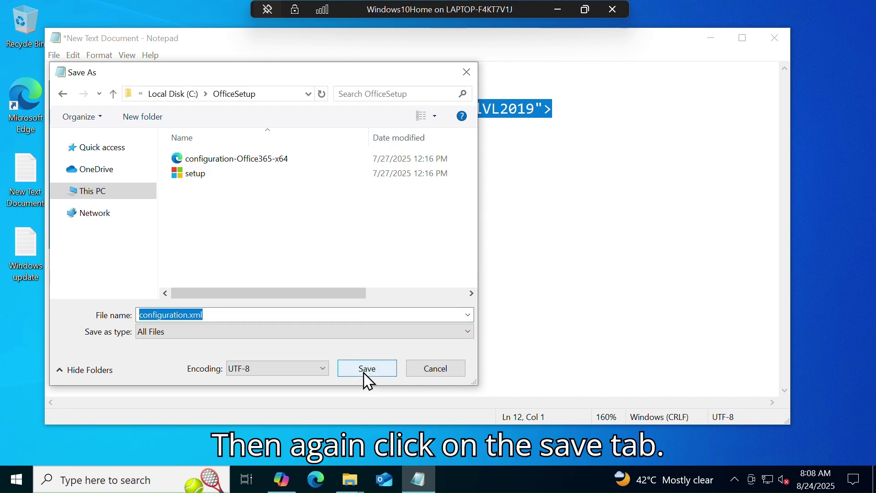
left_click(367, 369)
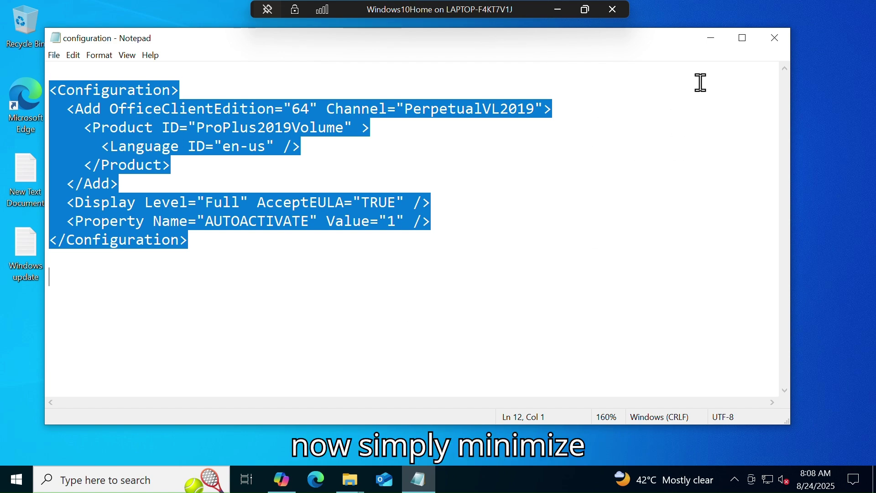
Minimize the Notepad window holding the configuration code and refresh the desktop.
left_click(713, 39)
right_click(392, 167)
left_click(436, 209)
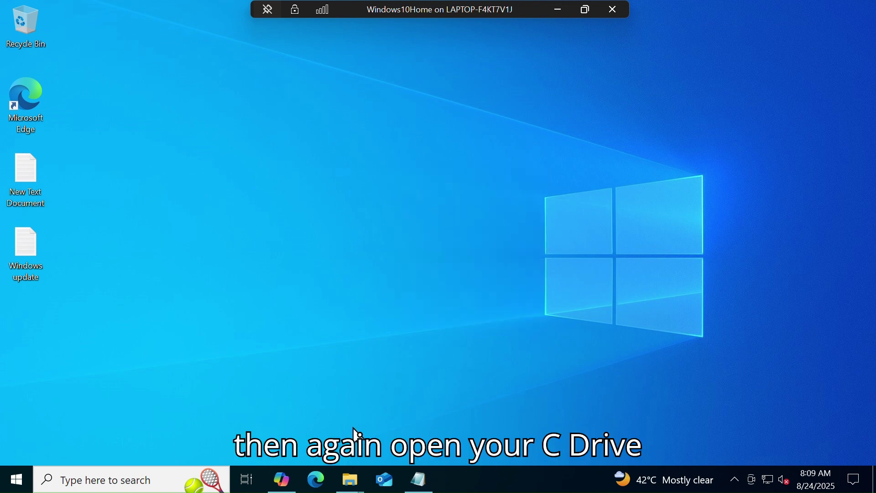
Switch to File Explorer and open the OfficeSetup folder on Local Disk (C:) to check its files.
mouse_move(353, 487)
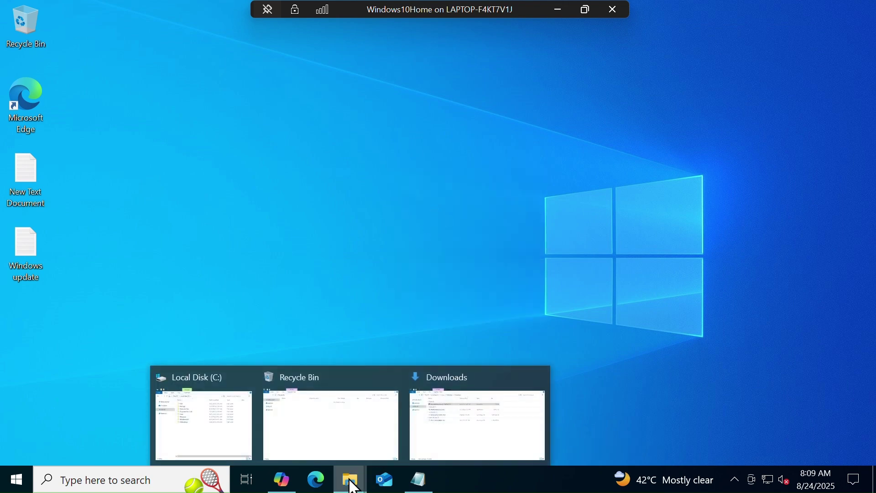
left_click(343, 455)
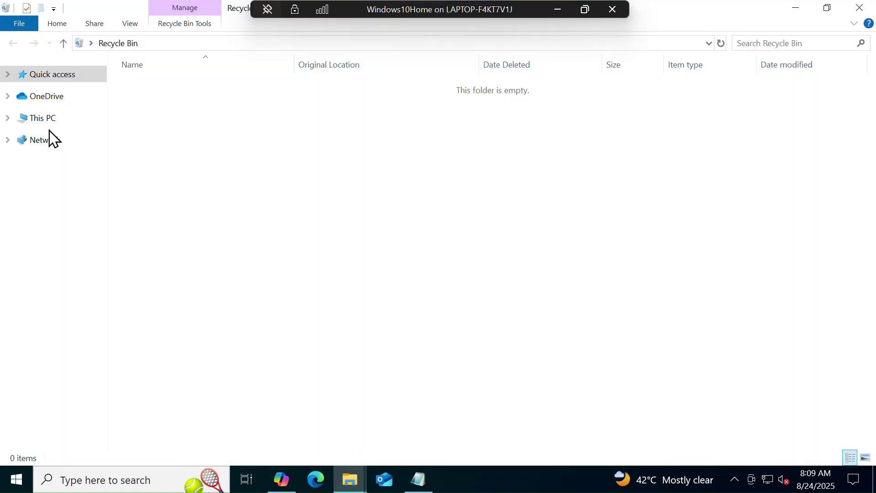
left_click(44, 119)
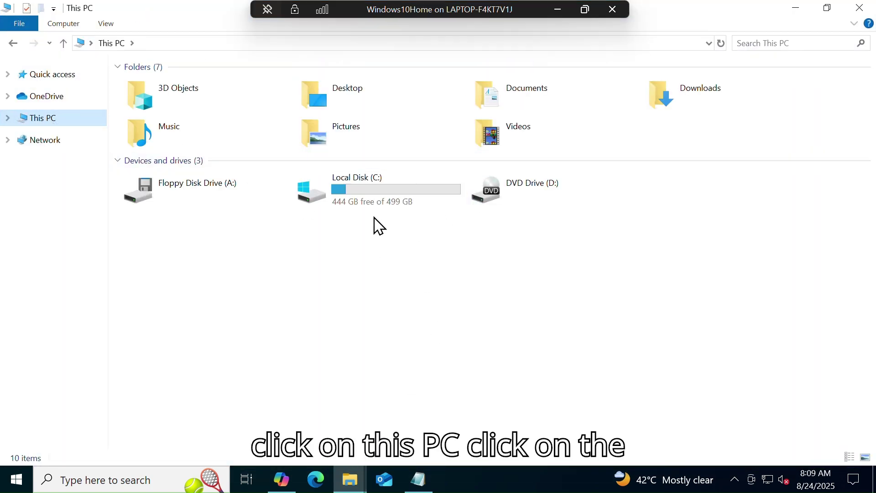
double_click(362, 196)
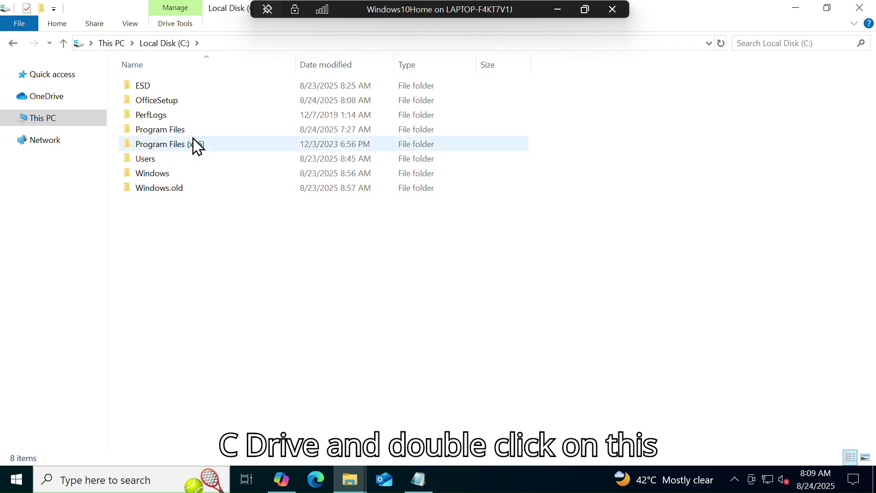
double_click(188, 105)
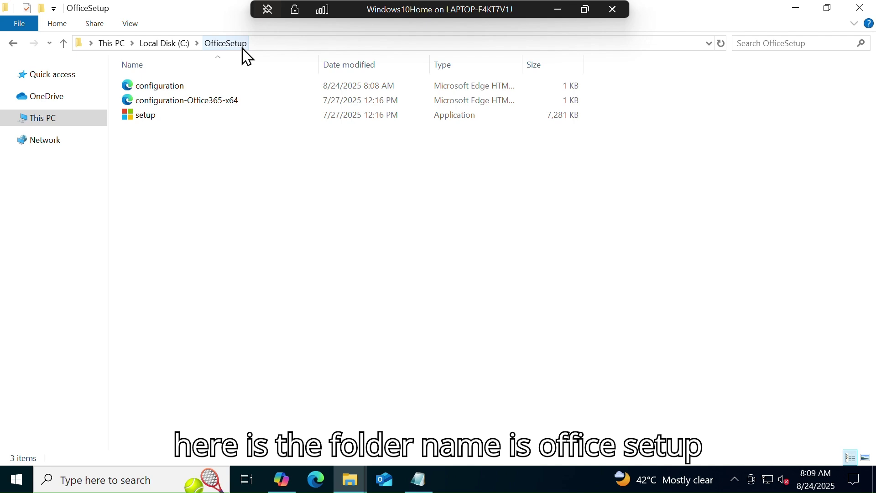
Minimize the OfficeSetup folder window and refresh the desktop.
left_click(801, 15)
right_click(312, 208)
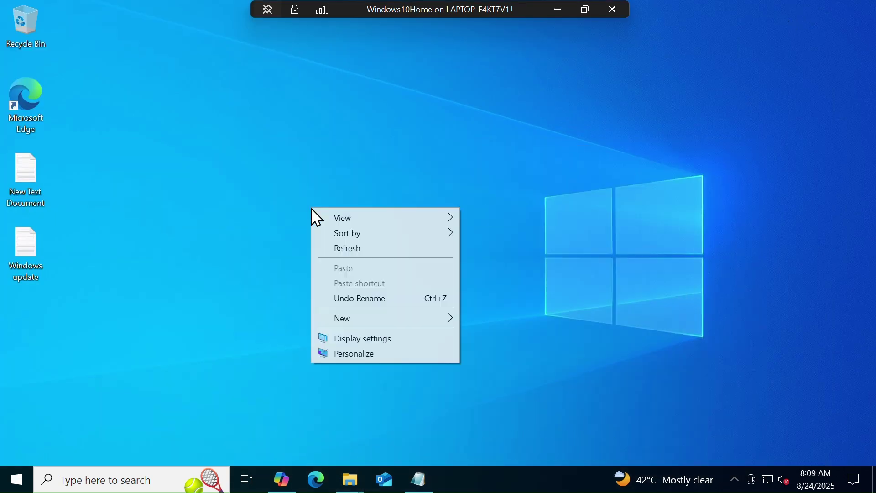
left_click(374, 252)
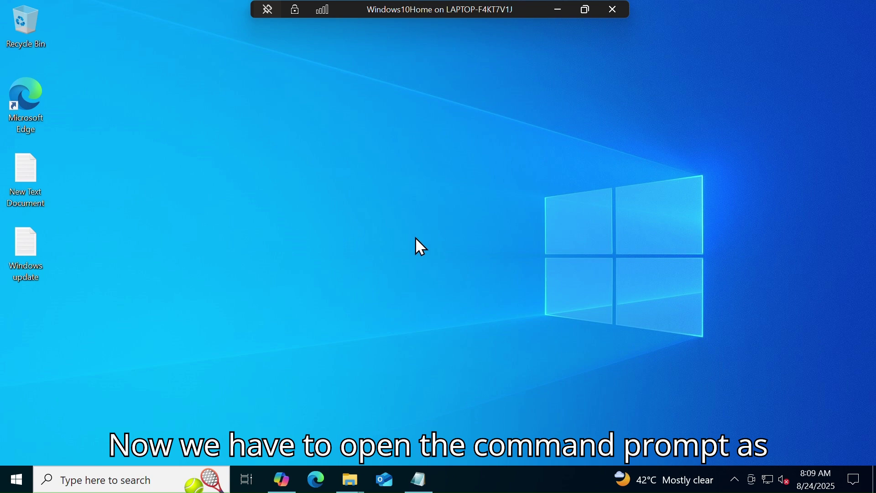
Open Command Prompt as administrator, allowing it to make changes, and maximize its window.
left_click(96, 482)
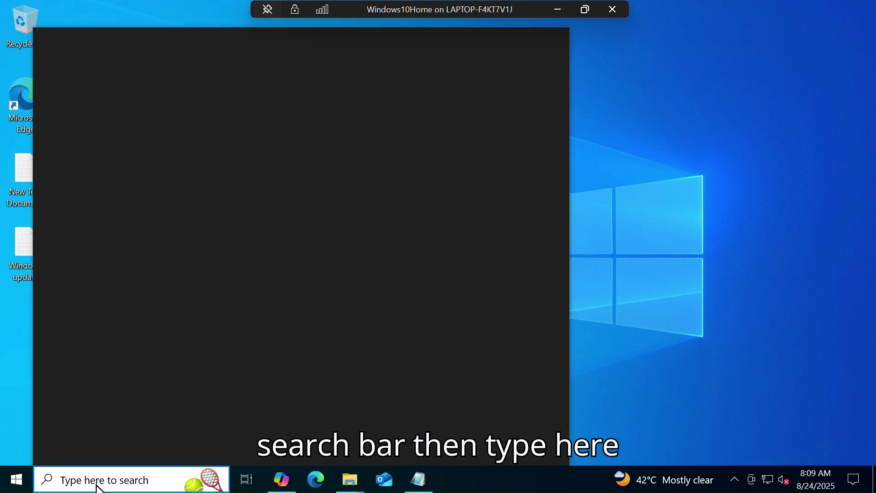
type("cmd")
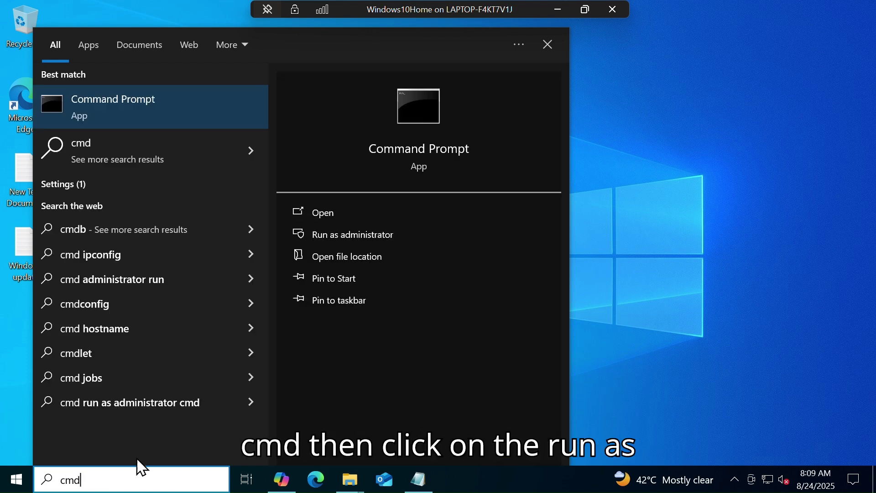
left_click(350, 232)
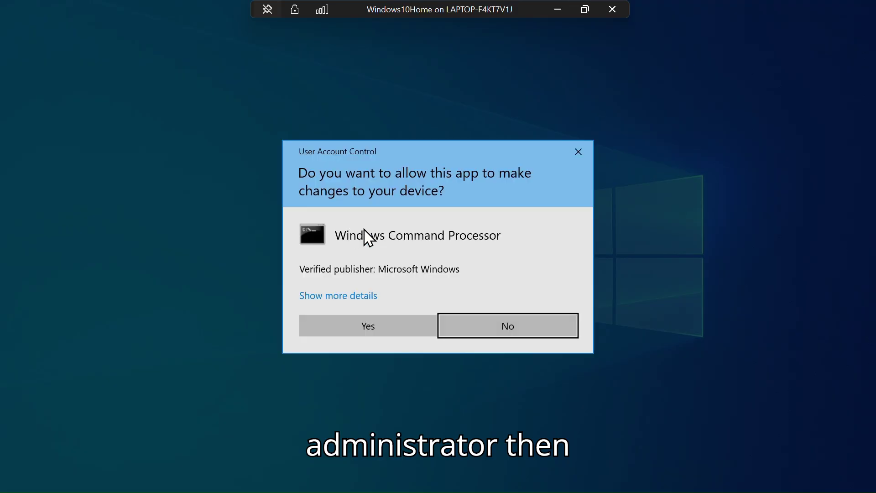
left_click(370, 326)
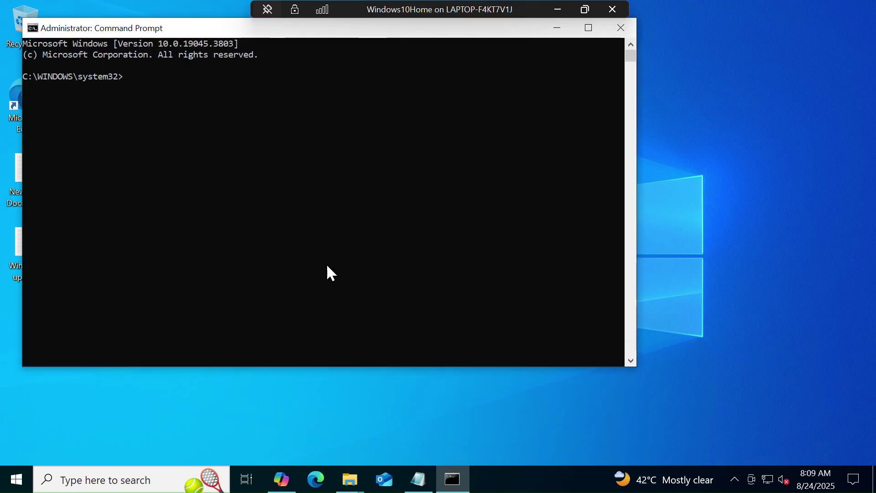
left_click(593, 33)
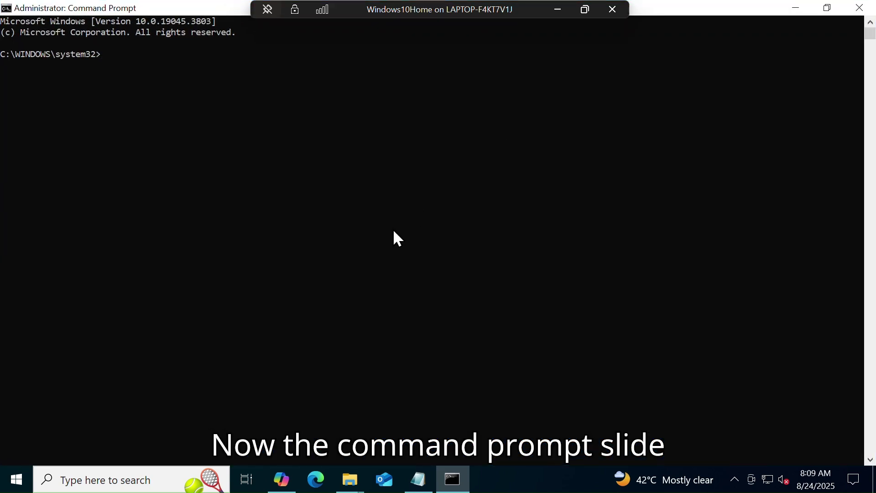
Enlarge the Command Prompt text and change the working directory to C:\OfficeSetup with the cd command.
scroll(395, 231, "up", 3)
scroll(394, 231, "up", 2)
left_click(261, 108)
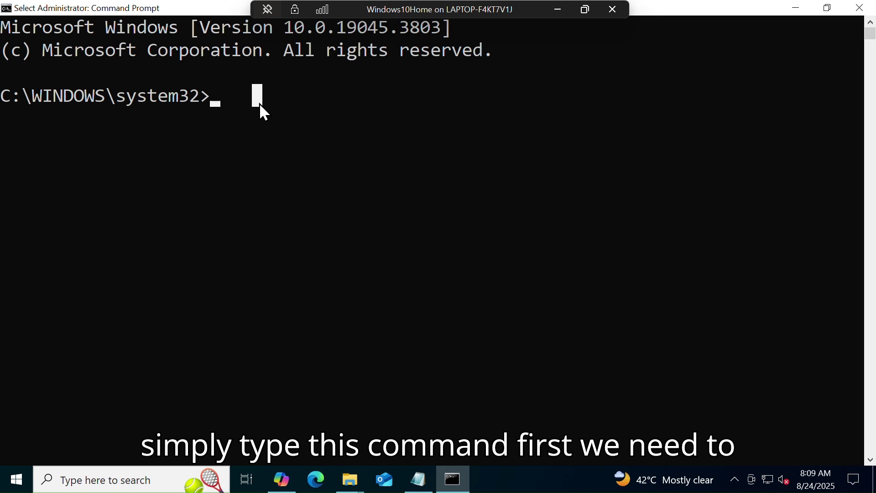
type("cd C")
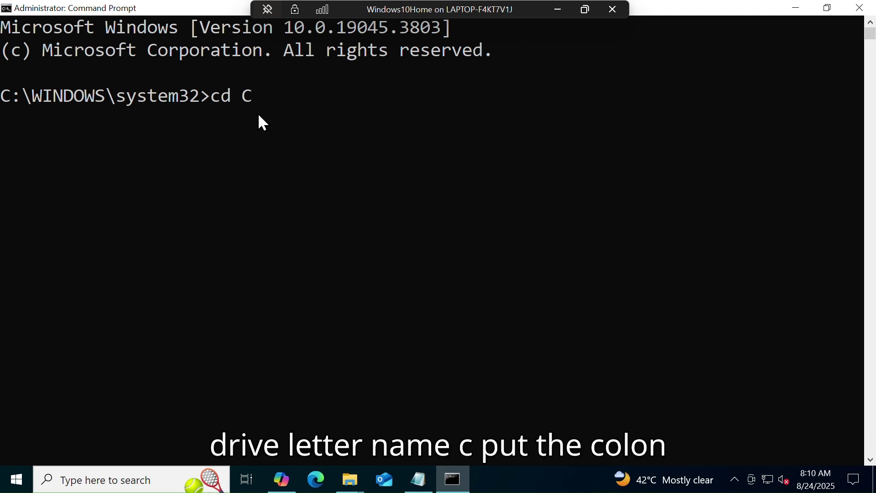
type(":\\")
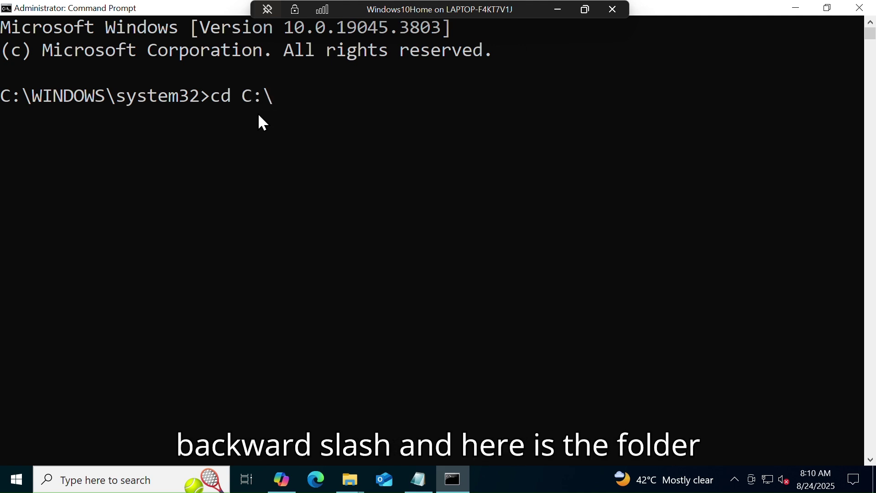
type("Ofii")
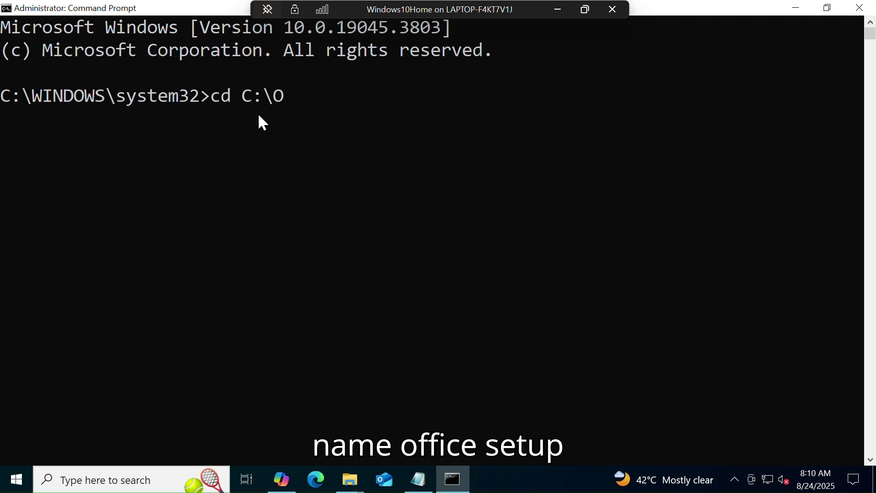
key("BackSpace")
key("BackSpace")
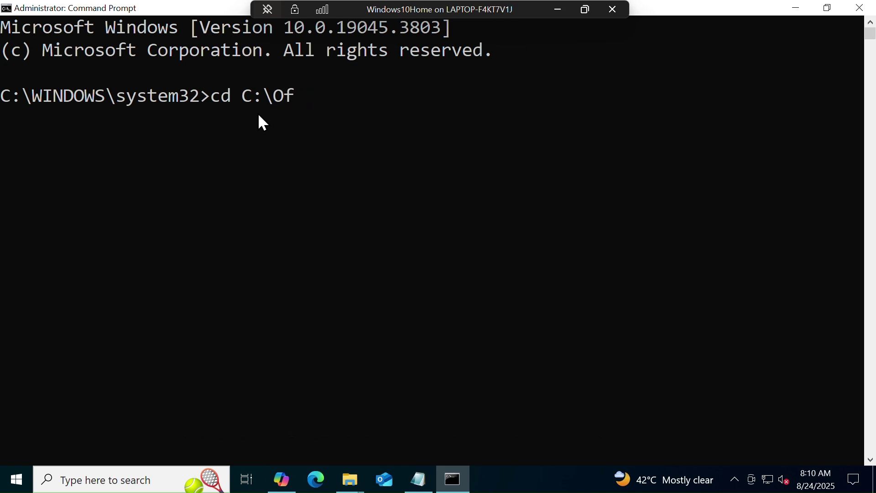
type("fice")
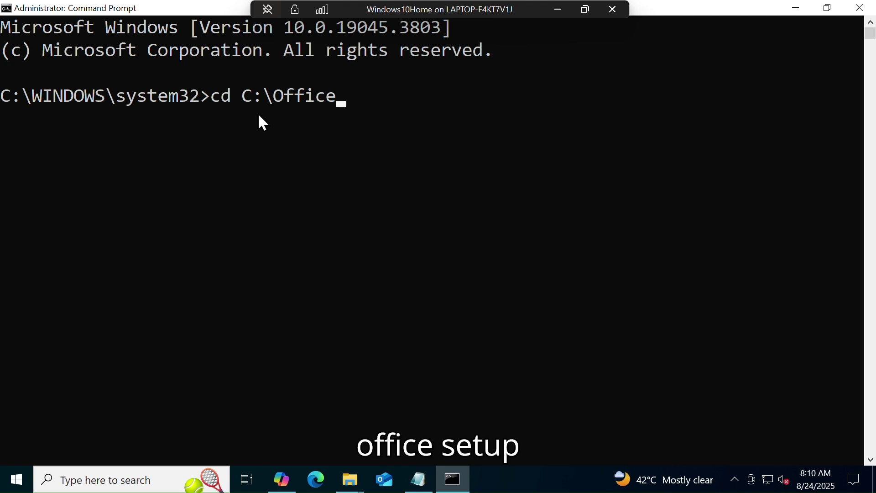
type("Setup")
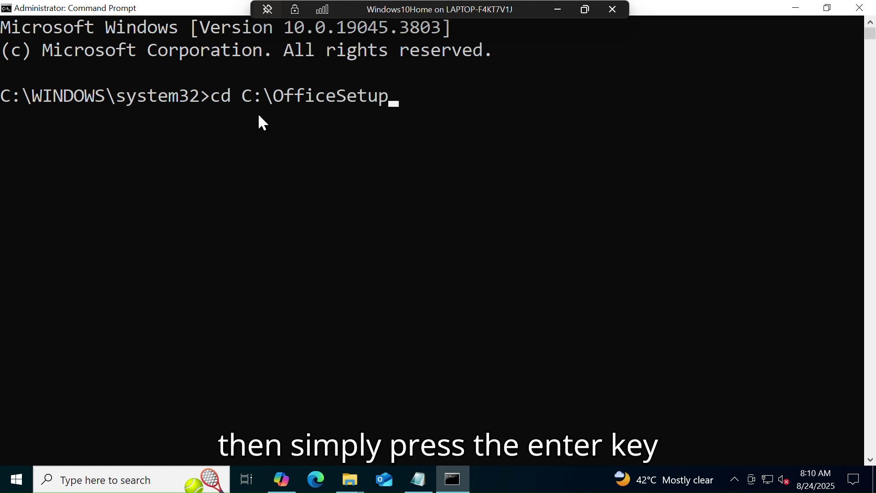
key("Return")
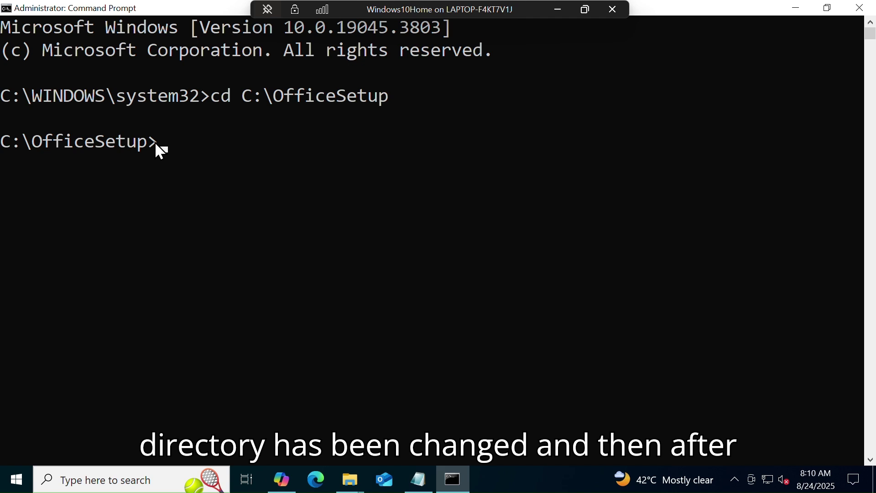
List the contents of C:\OfficeSetup with dir and examine the configuration and setup file names.
type("dir")
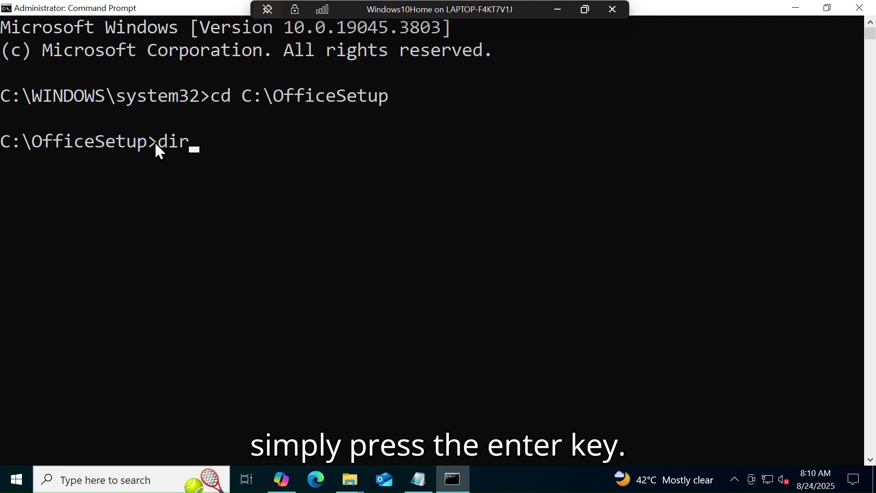
key("Return")
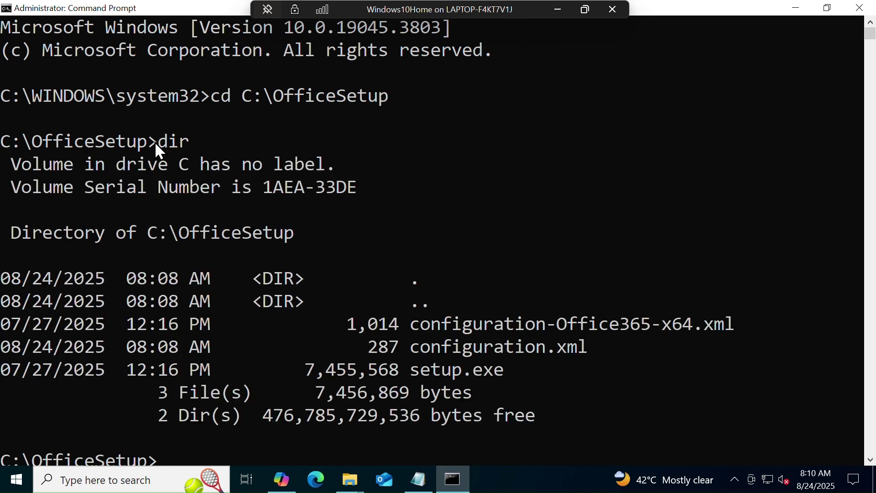
scroll(372, 326, "down", 1)
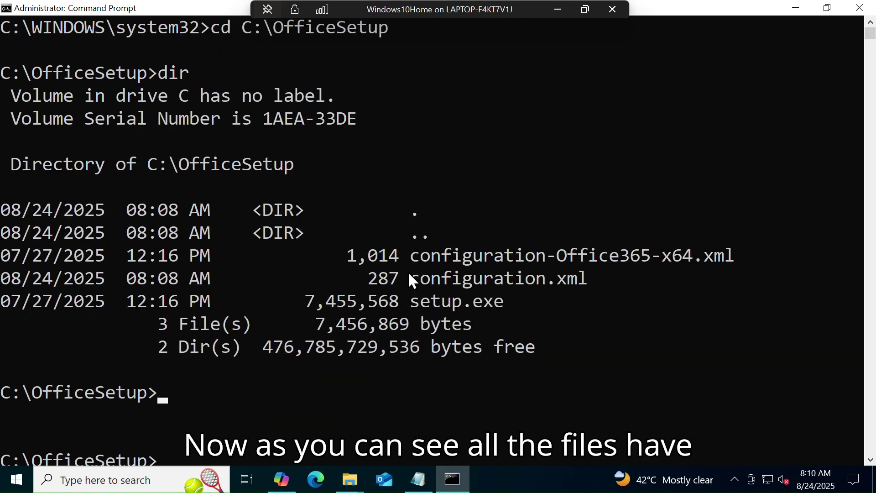
left_click_drag(414, 250, 485, 302)
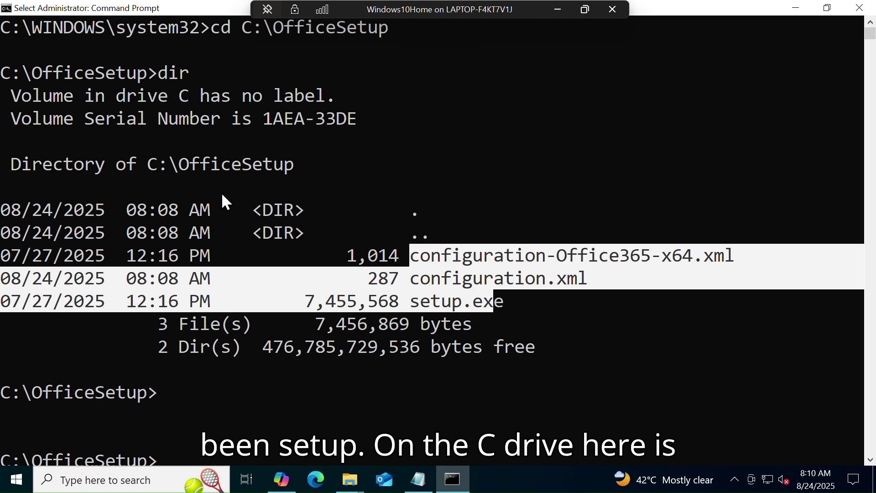
left_click(214, 170)
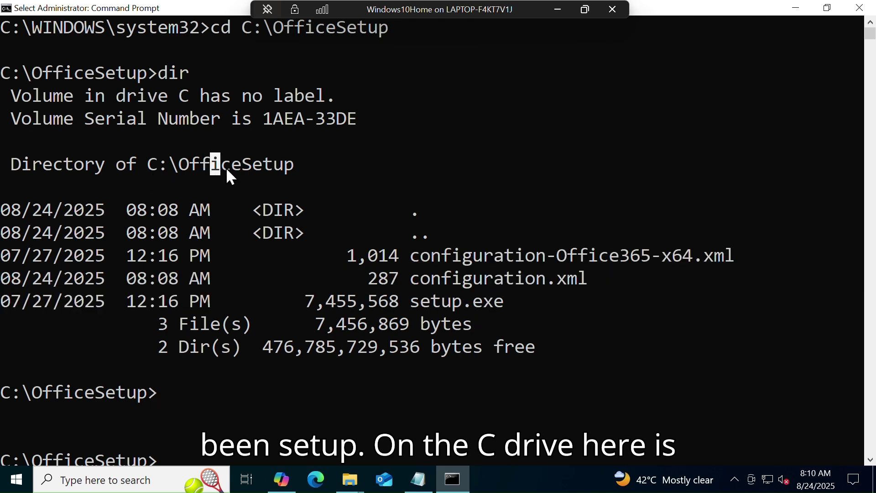
Run setup.exe /download configuration.xml from C:\OfficeSetup to download the Office installation files.
scroll(312, 282, "down", 1)
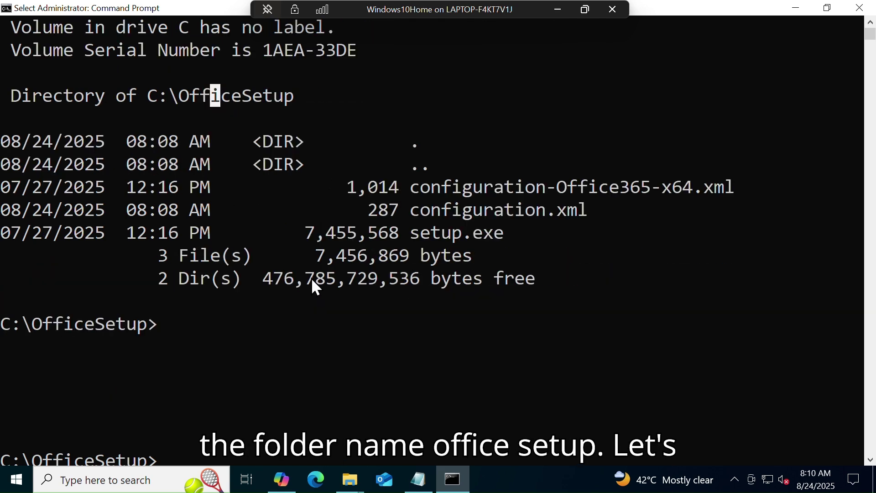
scroll(312, 282, "down", 2)
scroll(189, 208, "up", 1)
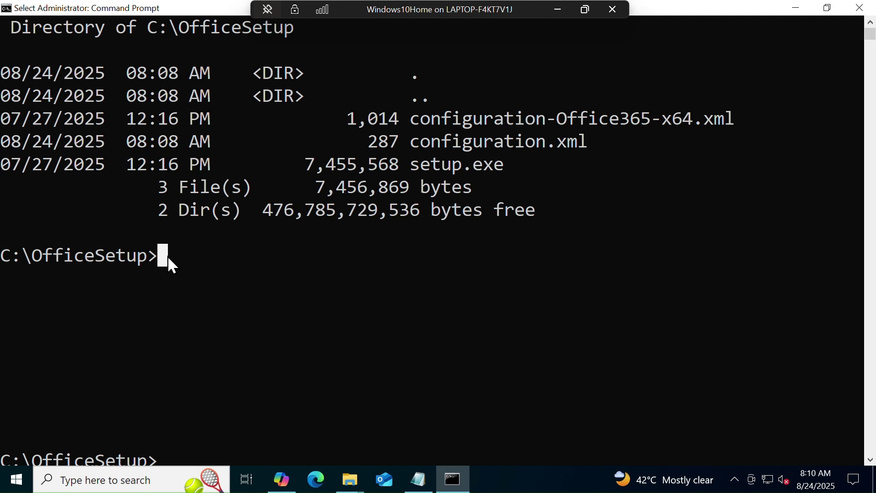
type("set")
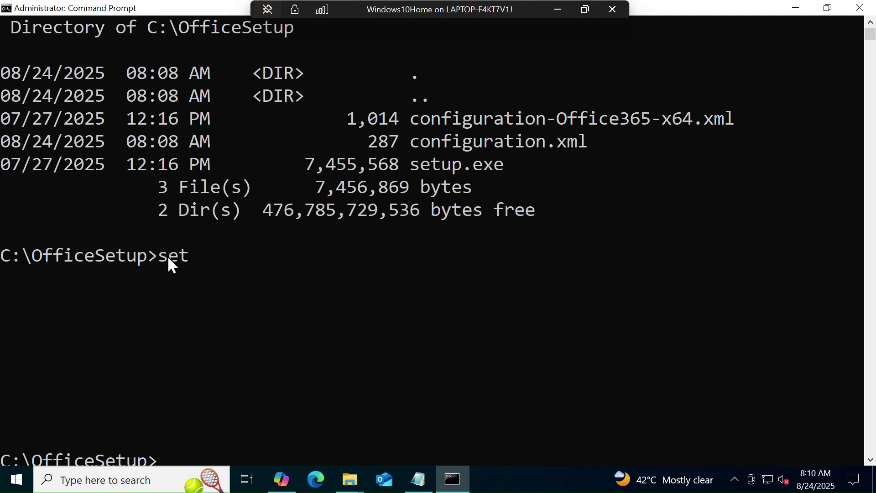
type("up.exe ")
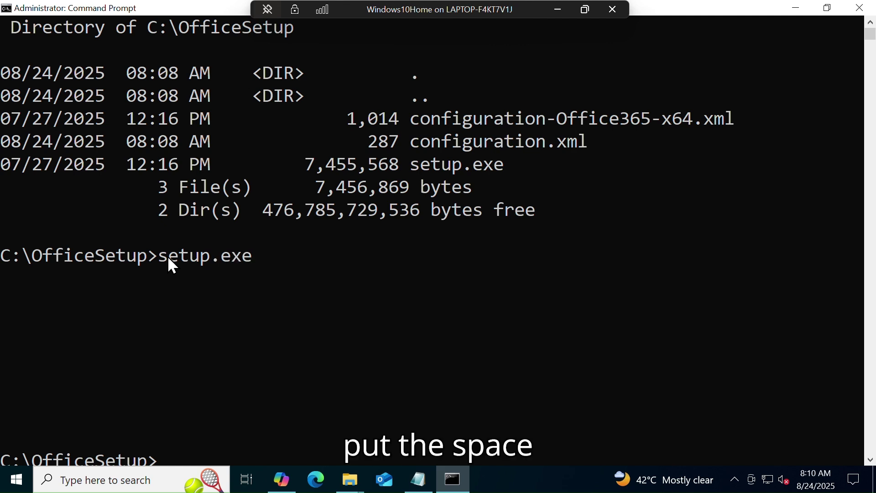
type("/doe")
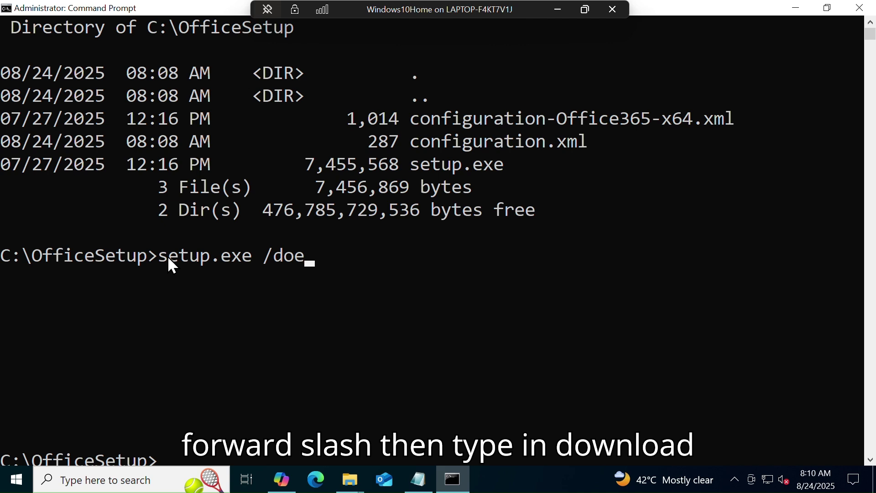
key("BackSpace")
type("wn")
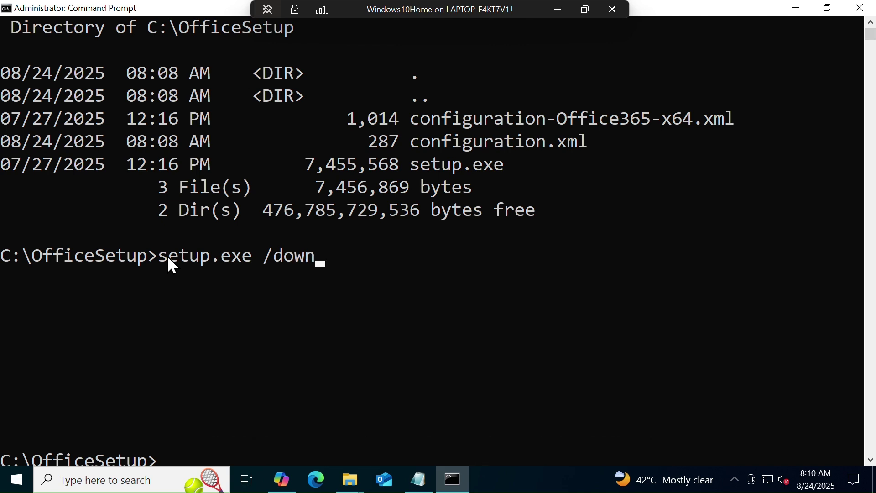
type("load")
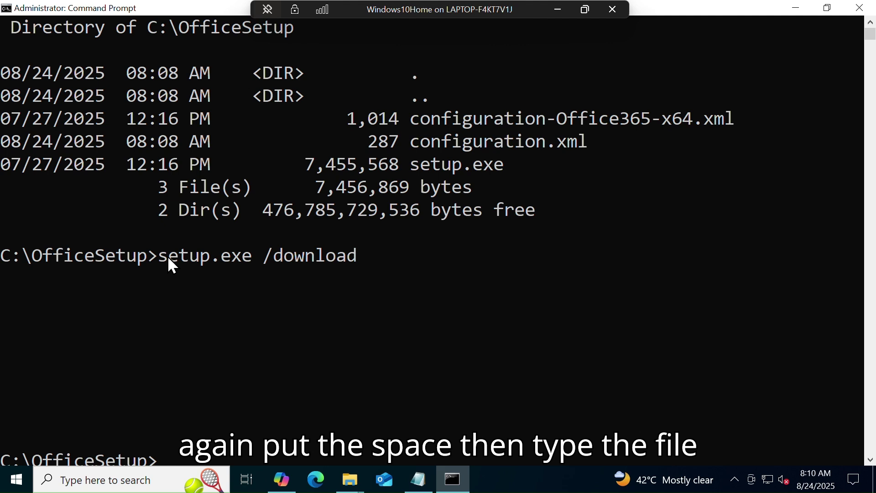
type(" con")
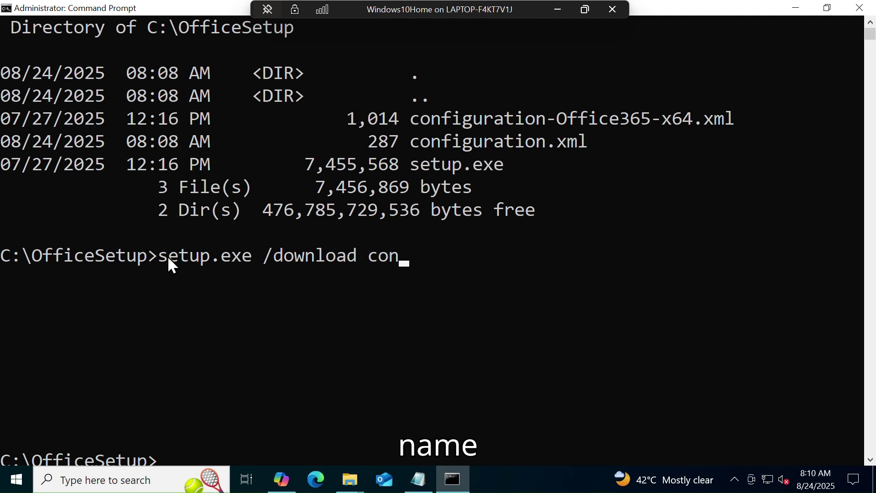
type("fi")
type("gu")
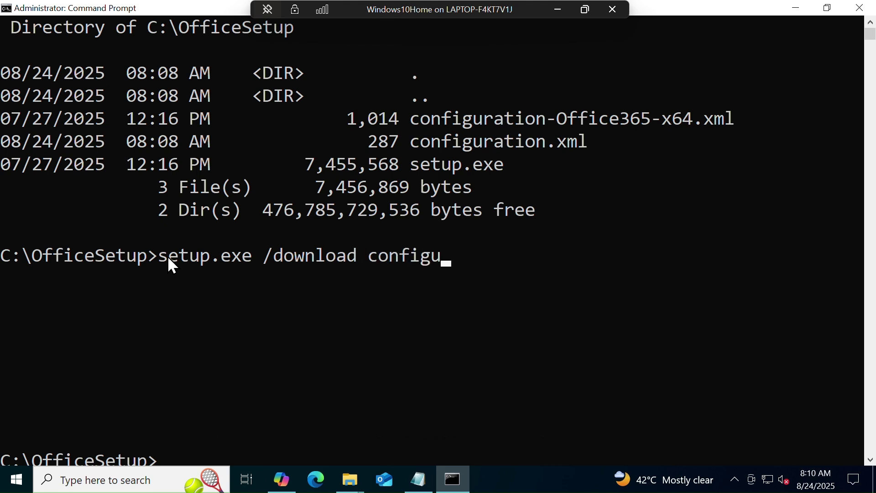
type("ration.xml")
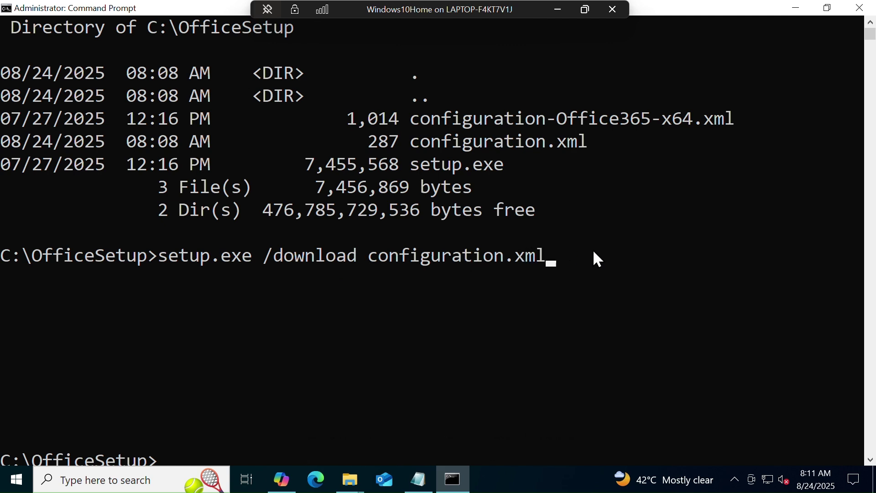
key("Return")
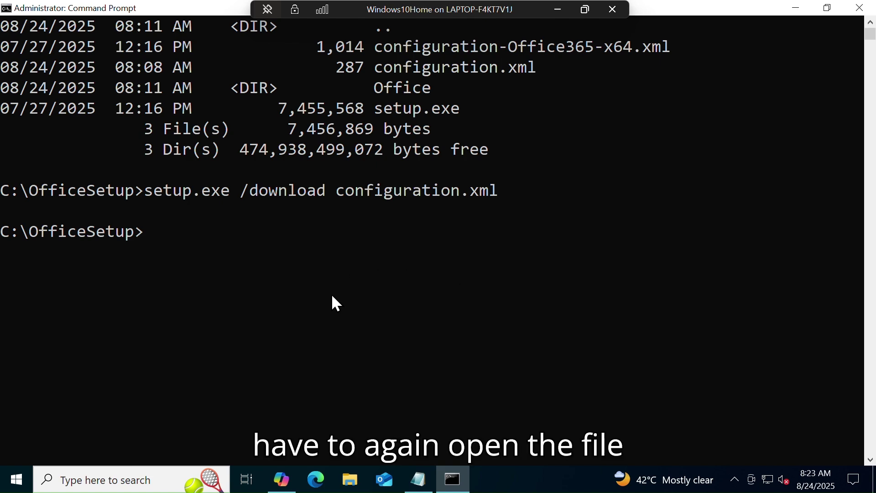
Switch to File Explorer, check the downloaded files in C:\OfficeSetup\Office\Data, and close the window.
left_click(360, 485)
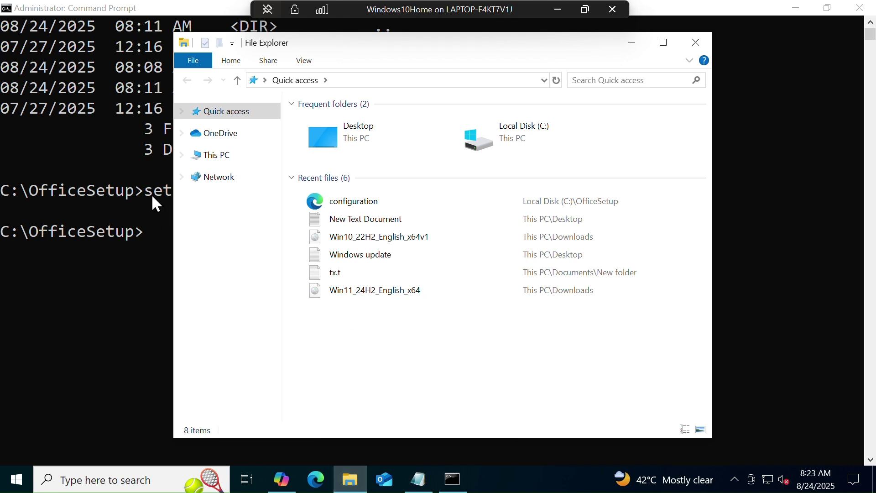
left_click(207, 165)
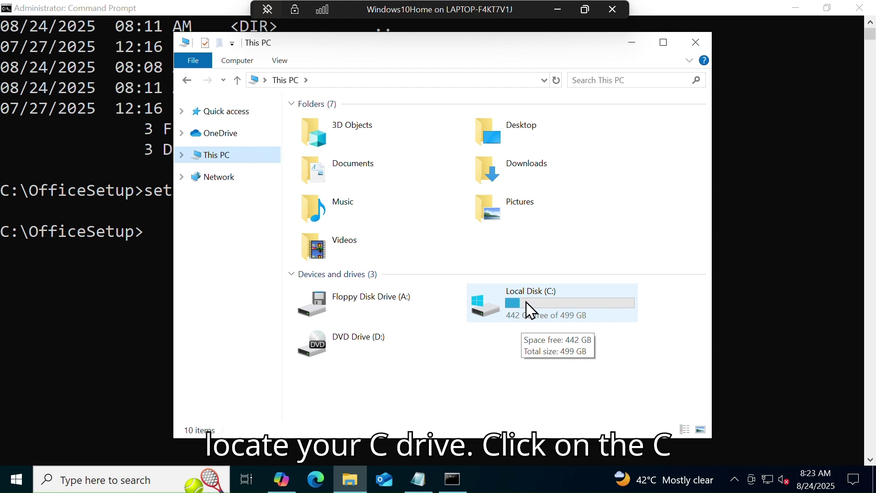
left_click(530, 310)
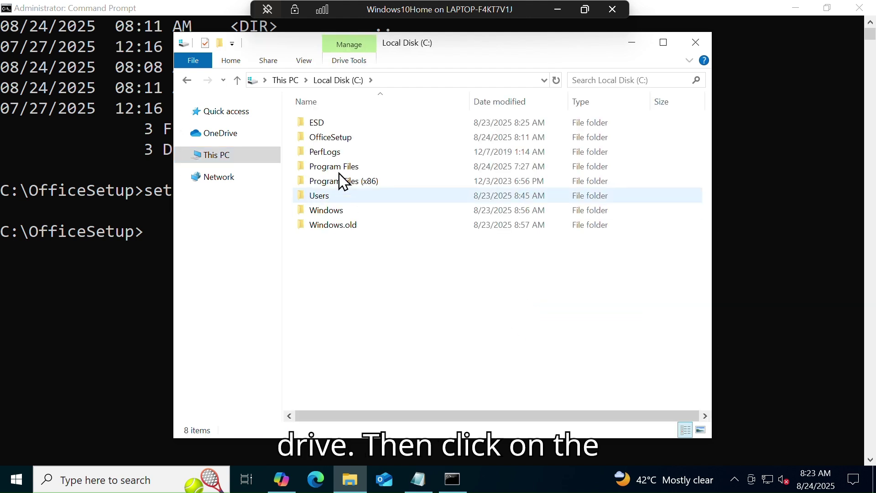
double_click(342, 139)
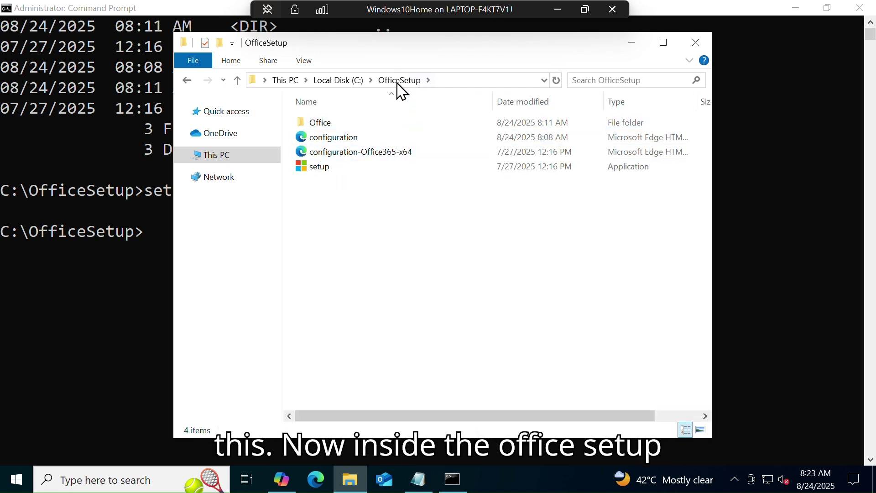
double_click(328, 133)
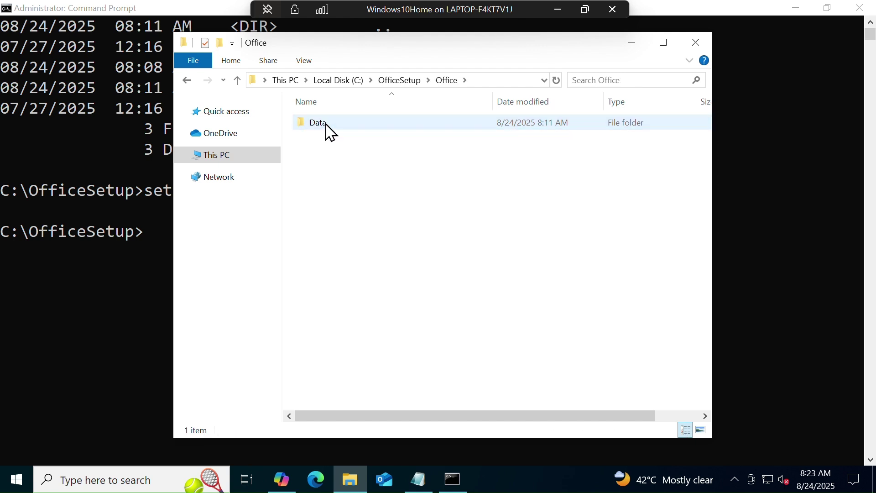
double_click(328, 127)
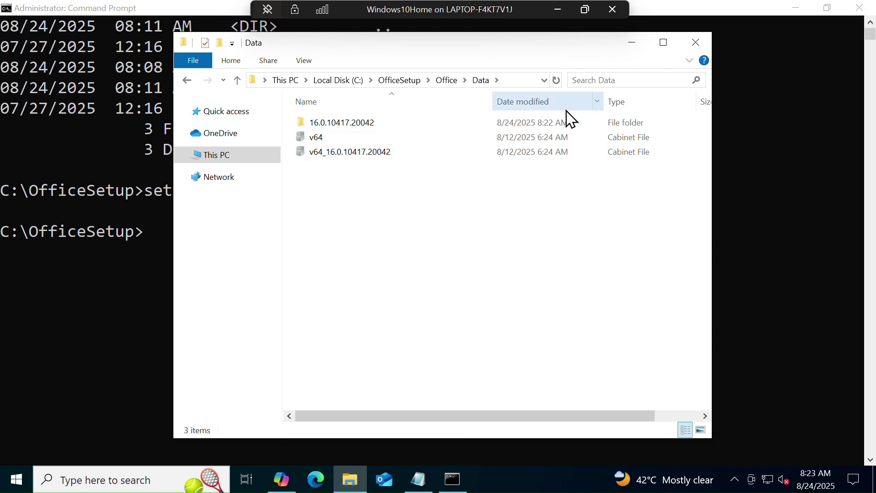
left_click(693, 43)
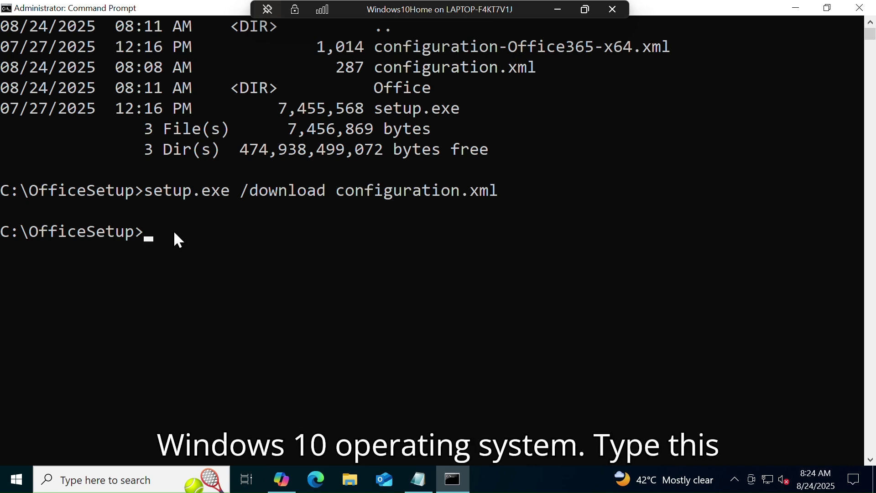
Run setup.exe /configure configuration.xml from C:\OfficeSetup to install Office from the downloaded files.
type("etup")
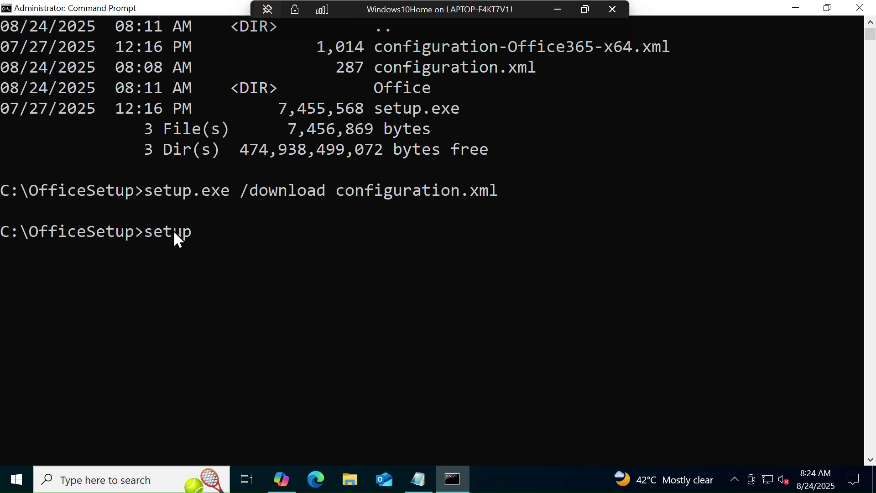
type(".exe")
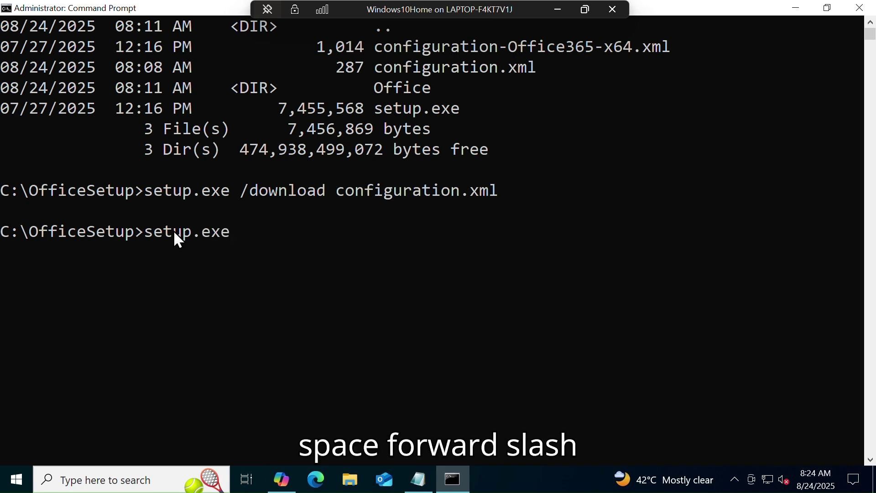
type(" /")
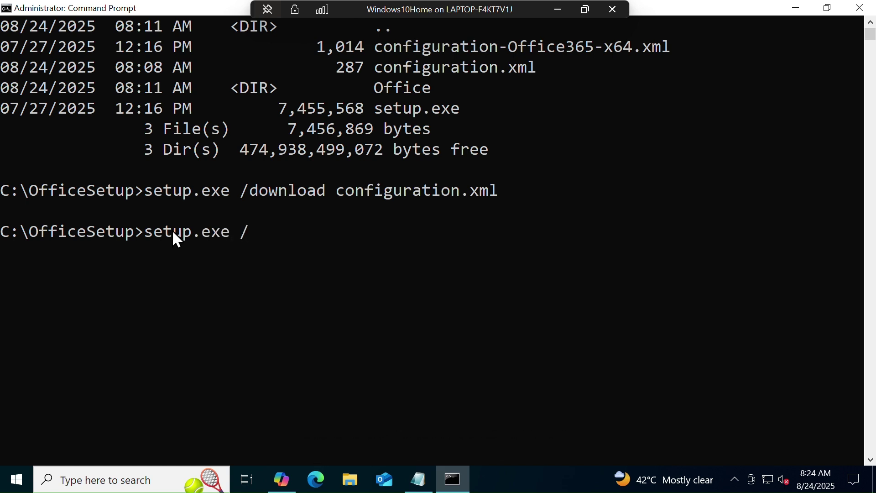
type("co")
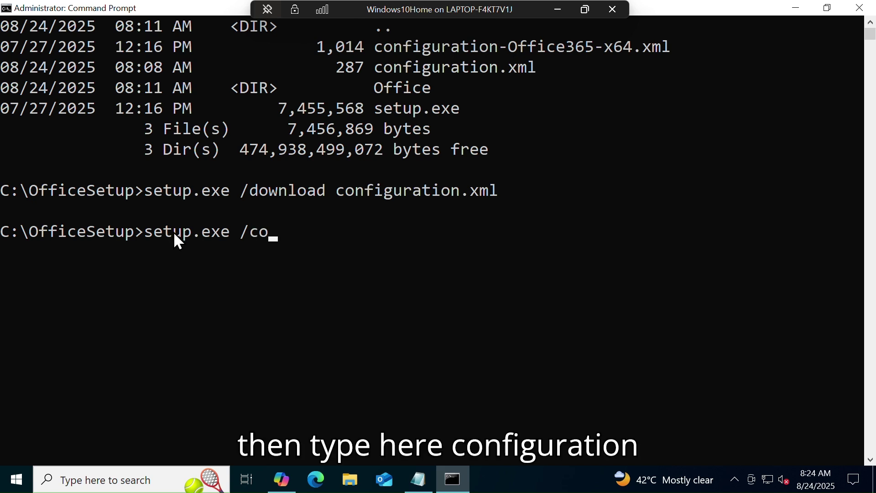
type("nfi")
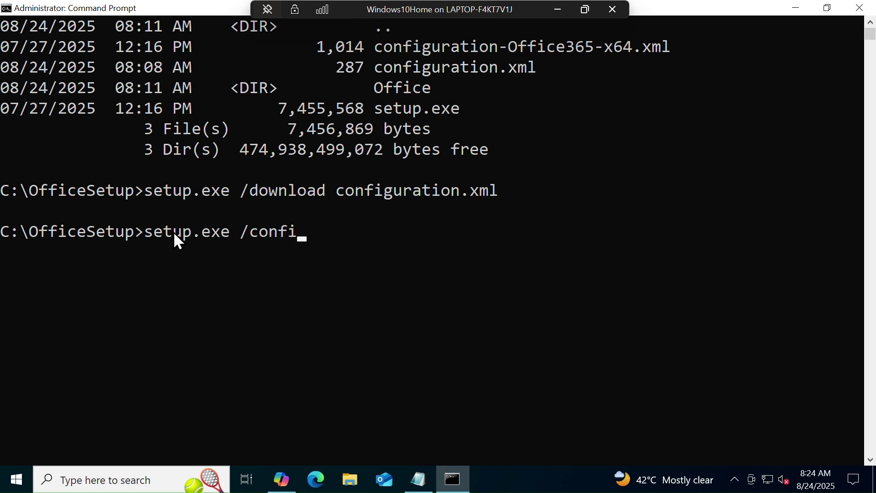
type("gure")
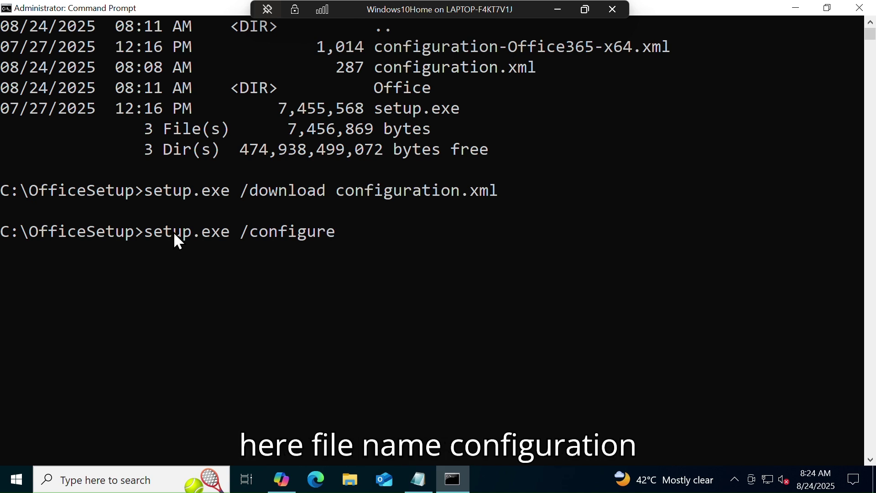
type(" config")
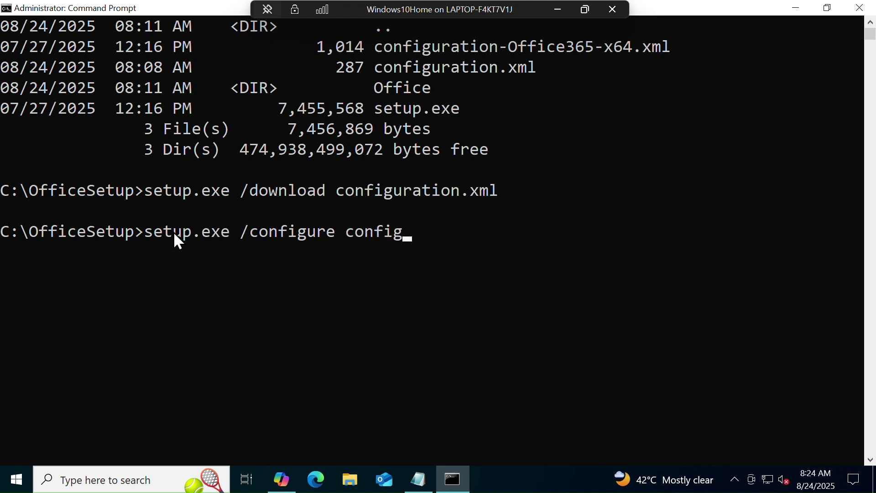
type("uration")
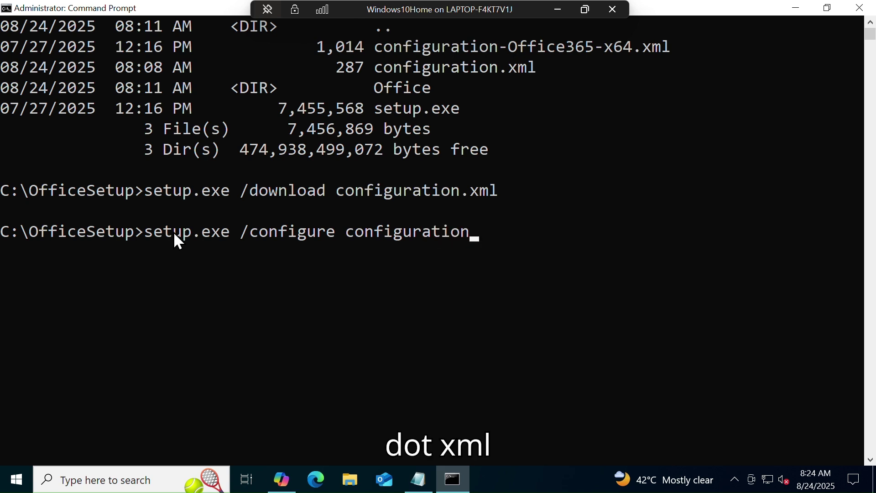
type(".xml")
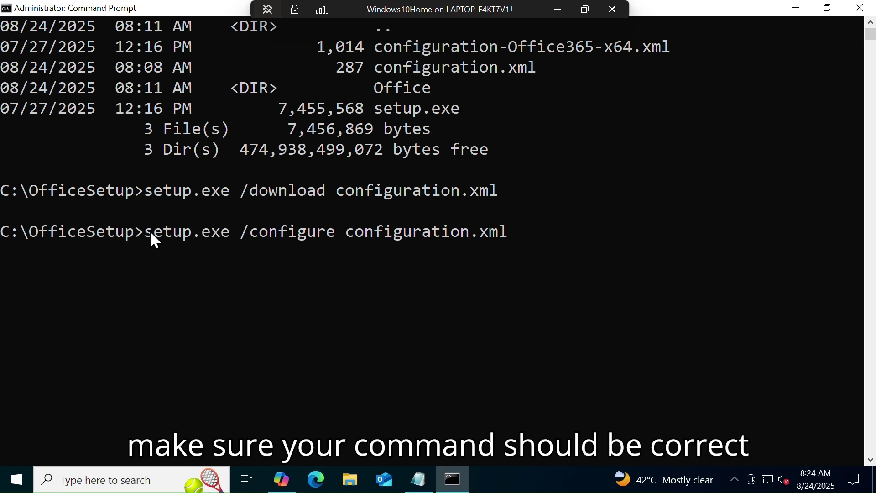
left_click_drag(145, 231, 554, 229)
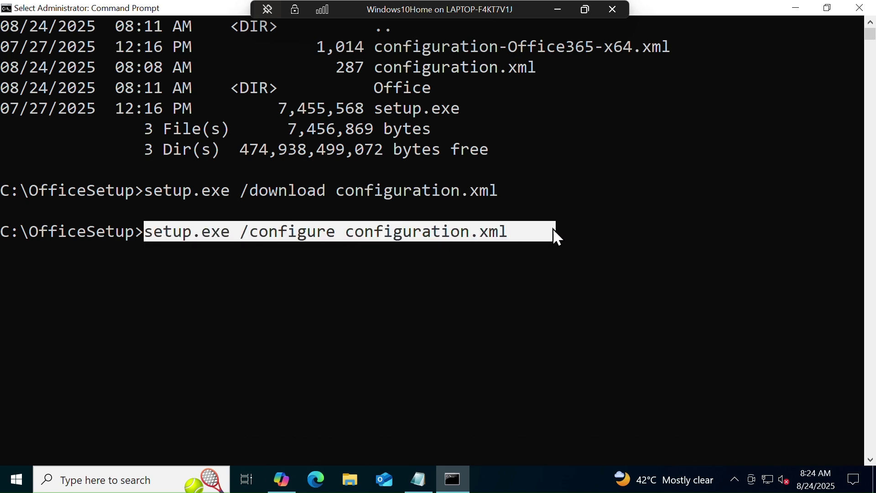
left_click(523, 249)
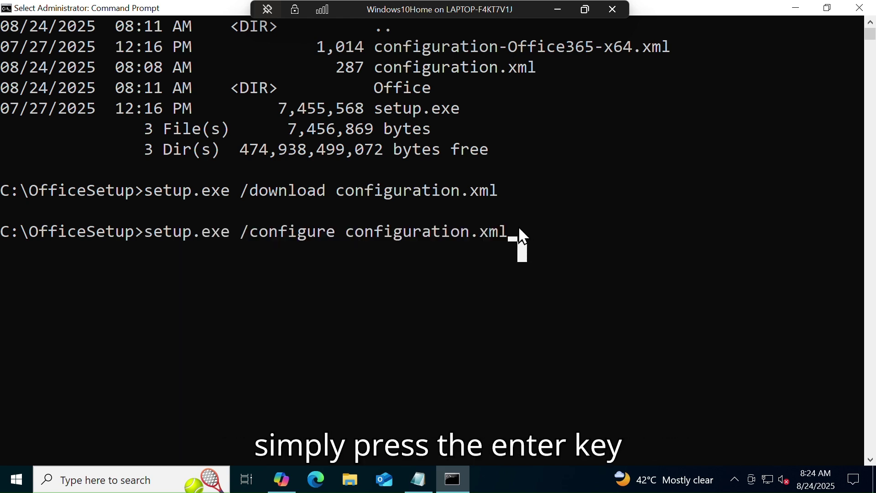
key("Return")
key("Return")
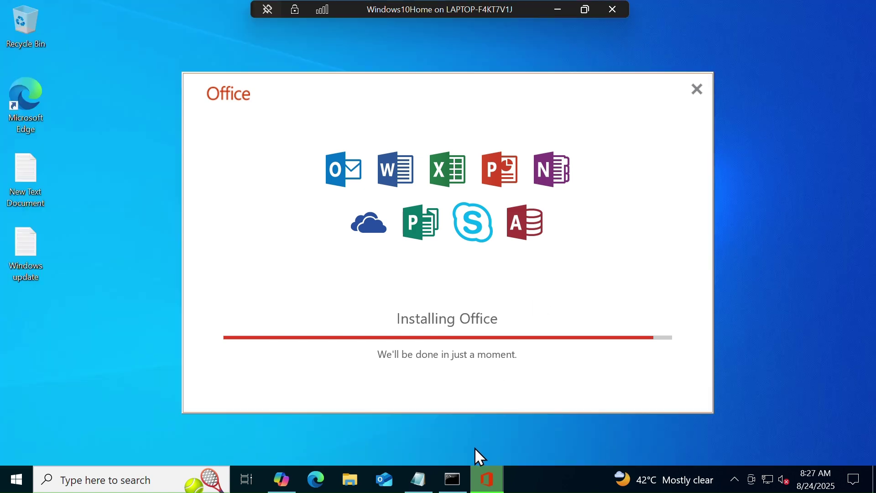
Bring up the Command Prompt and Office installer windows, close the finished installer, and end the Command Prompt session with exit.
left_click(452, 479)
left_click(487, 479)
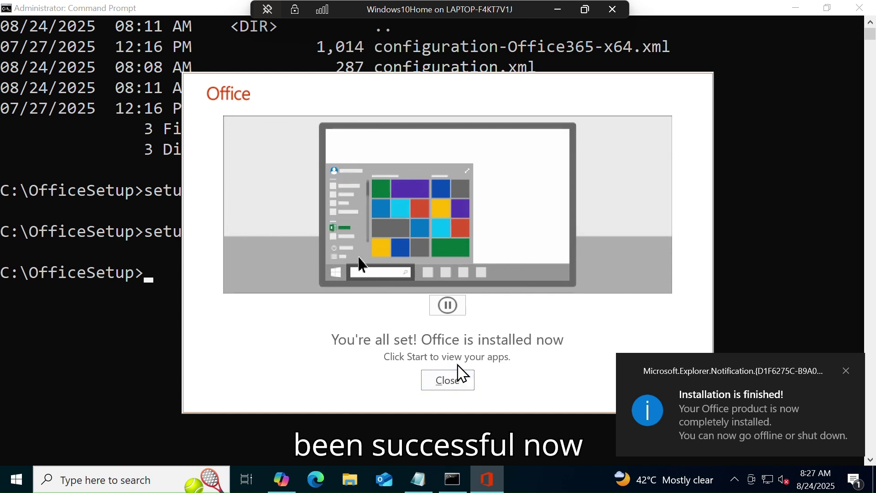
left_click(454, 389)
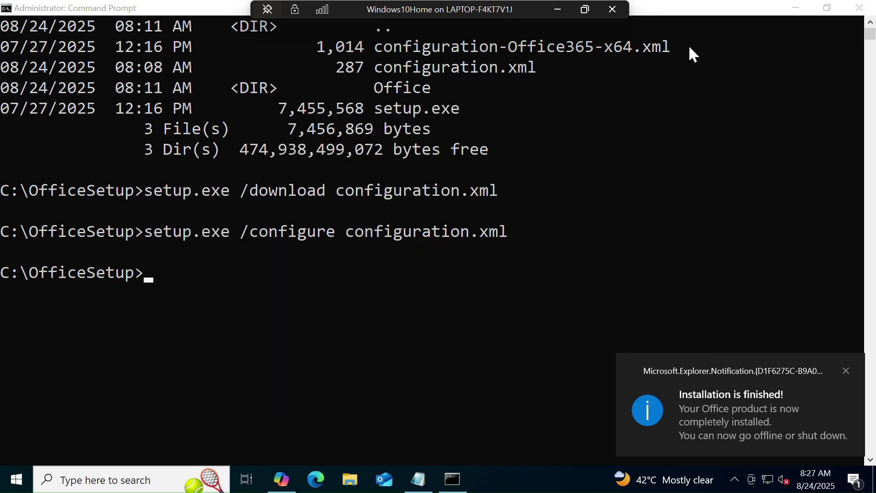
left_click(258, 270)
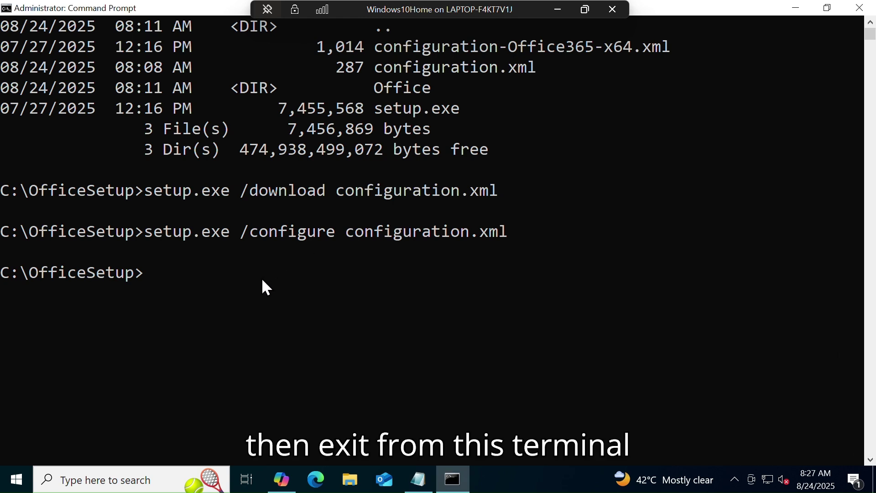
type("exit")
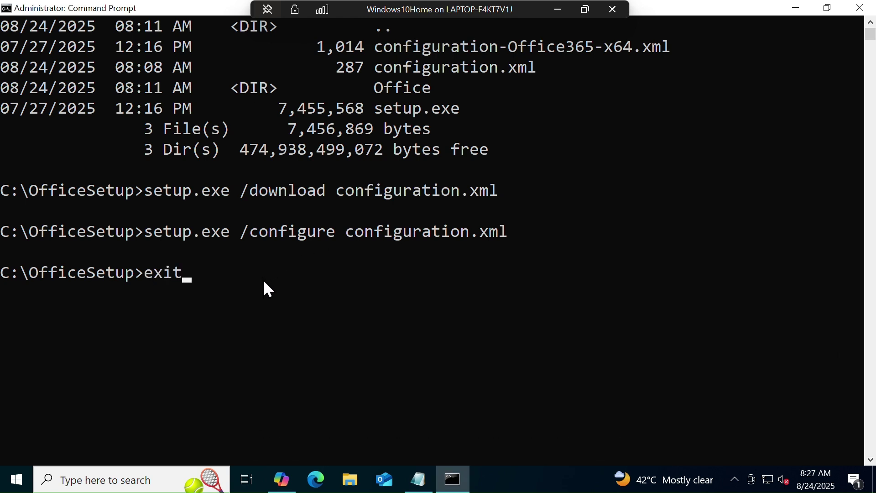
key("Return")
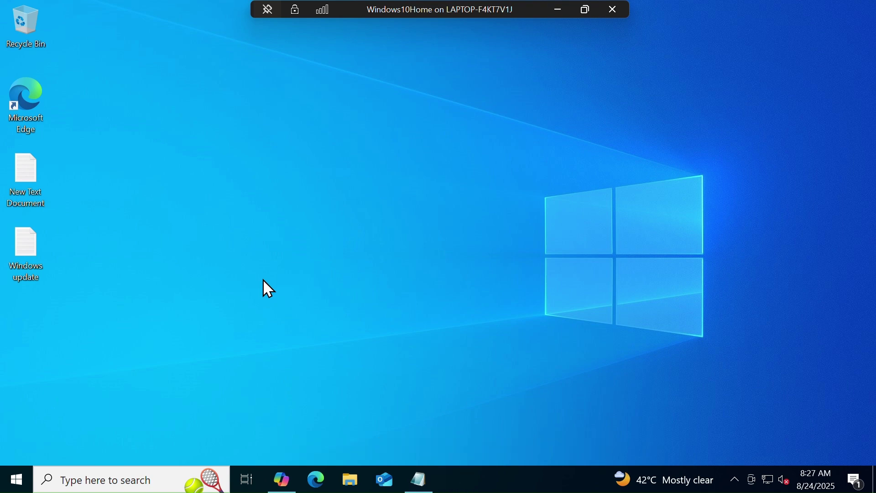
Launch the newly installed PowerPoint, create a blank presentation to check that it works, and close the program.
left_click(21, 481)
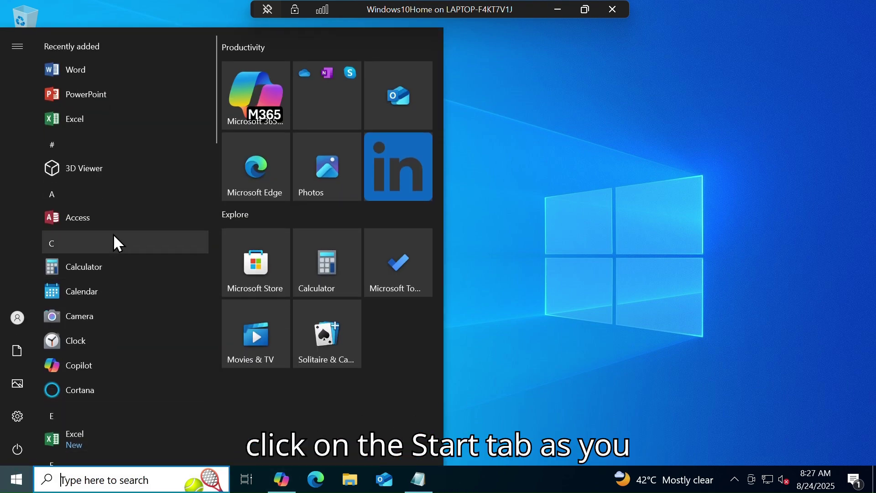
left_click(117, 97)
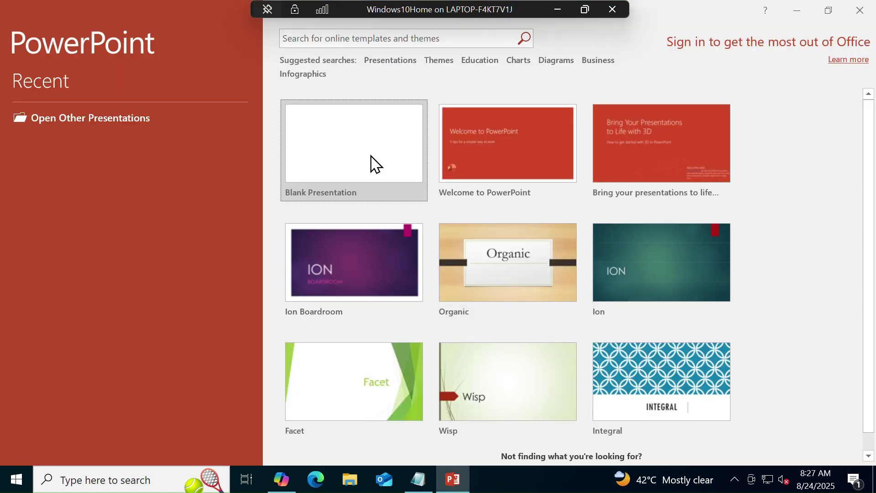
left_click(344, 149)
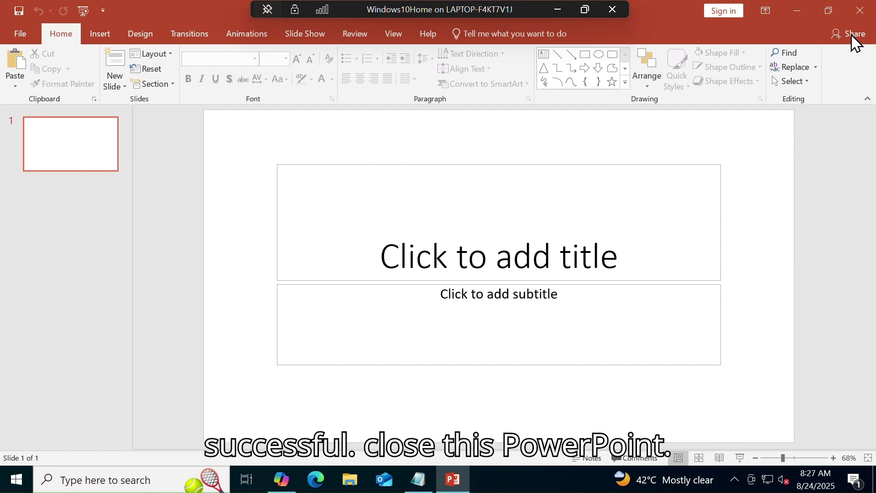
left_click(862, 17)
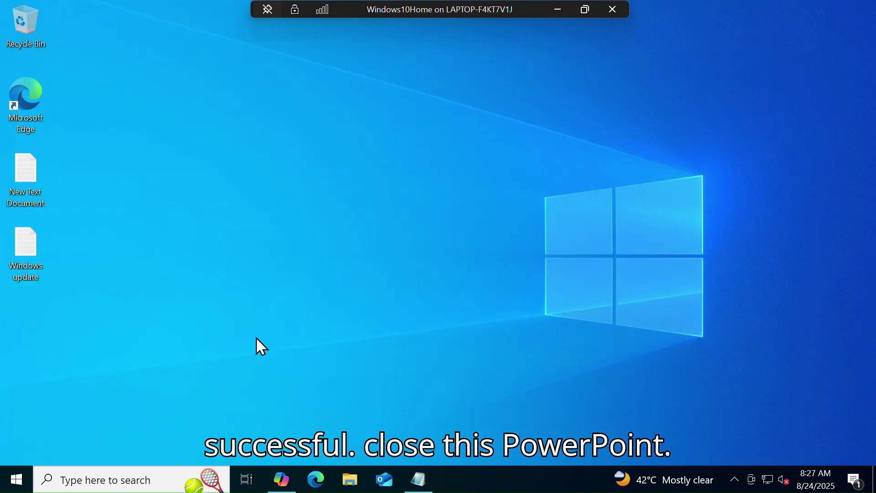
Search Windows for Control Panel, open it, and go to Programs and Features in the Programs category.
left_click(111, 480)
type("co")
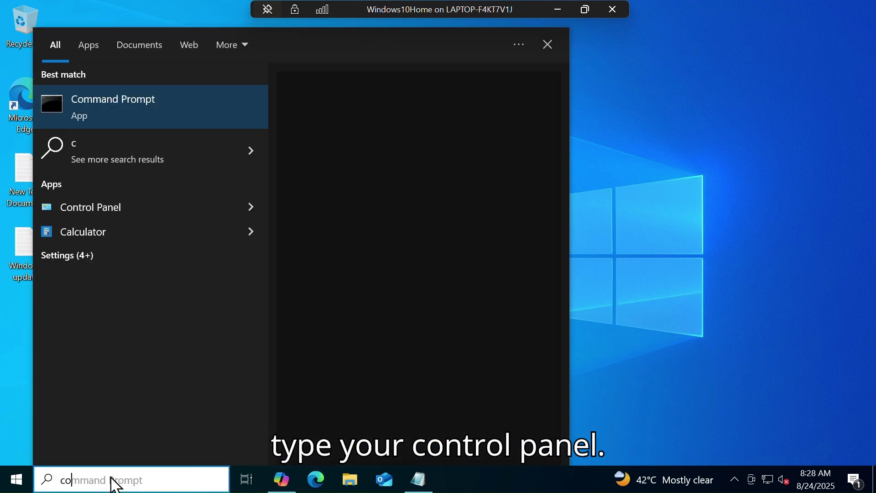
type("ntol")
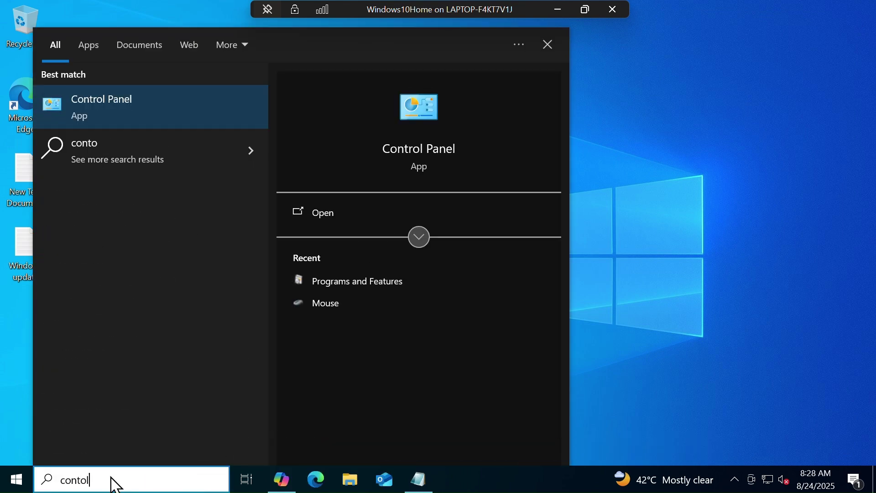
left_click(155, 111)
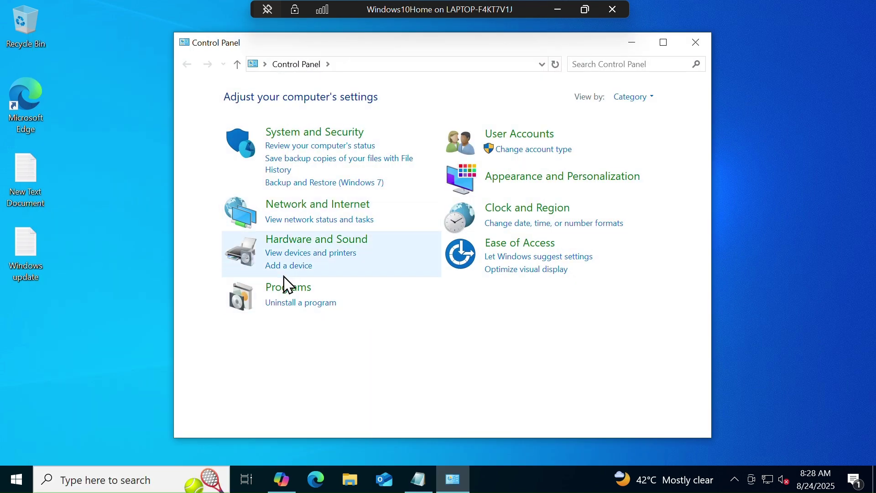
left_click(293, 296)
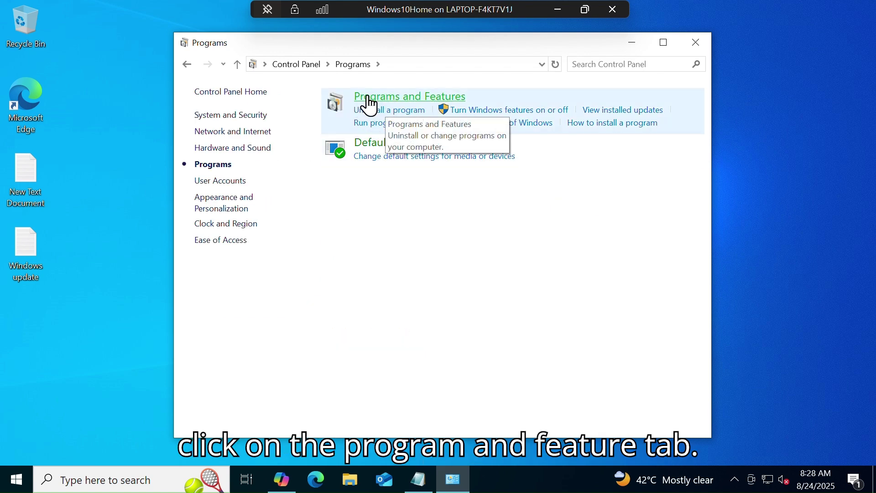
left_click(400, 105)
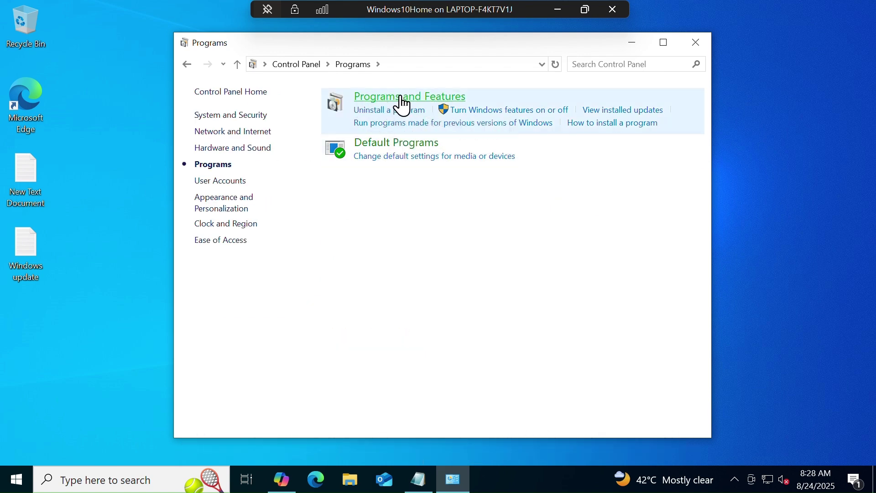